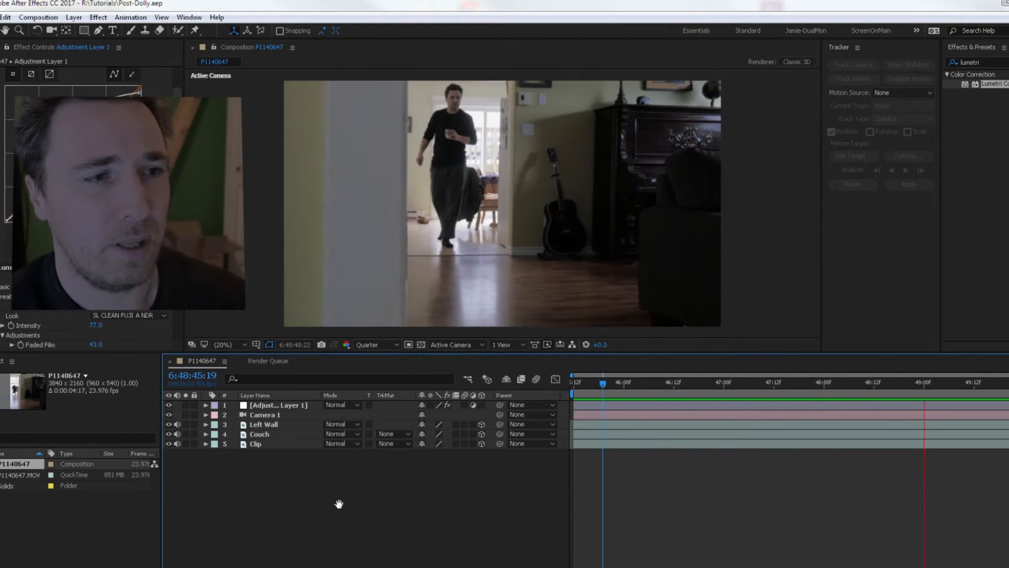
Stop the preview and create a new composition from the P1140647.MOV footage.
key("space")
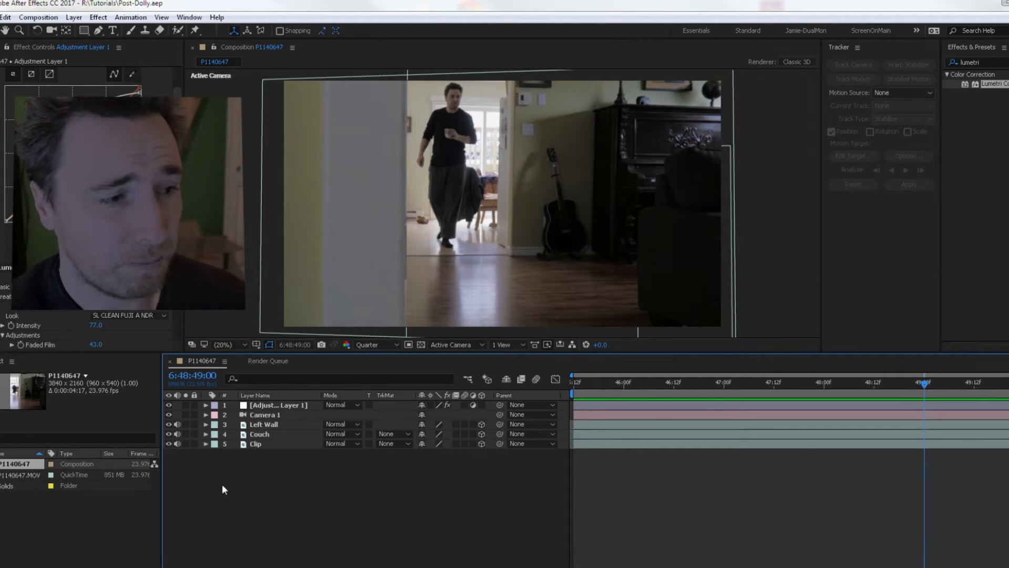
right_click(111, 501)
left_click(30, 475)
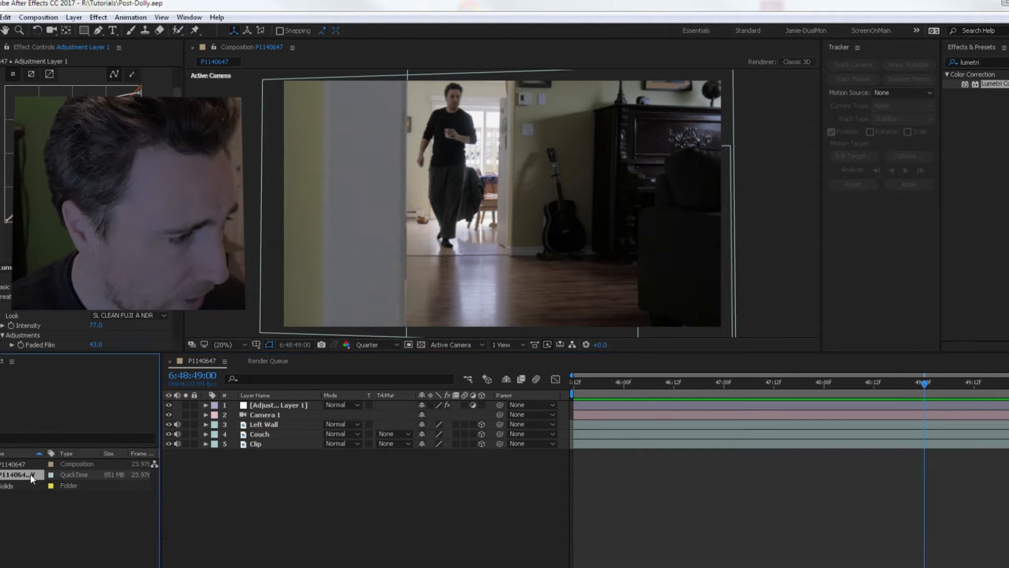
key("space")
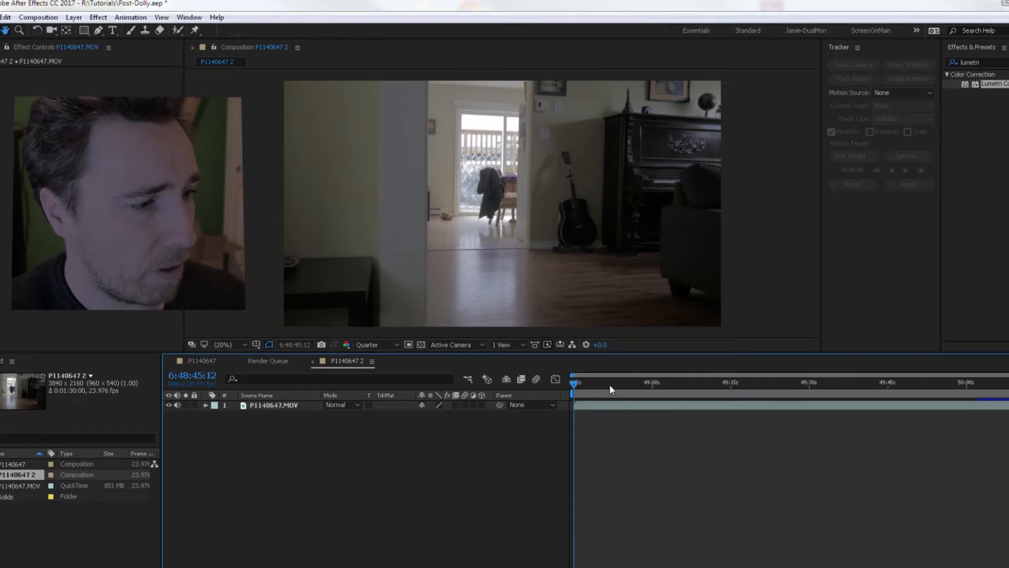
Scrub to about 6:49:15 and preview the raw footage in the new composition, with the composition viewer enlarged.
left_click(625, 383)
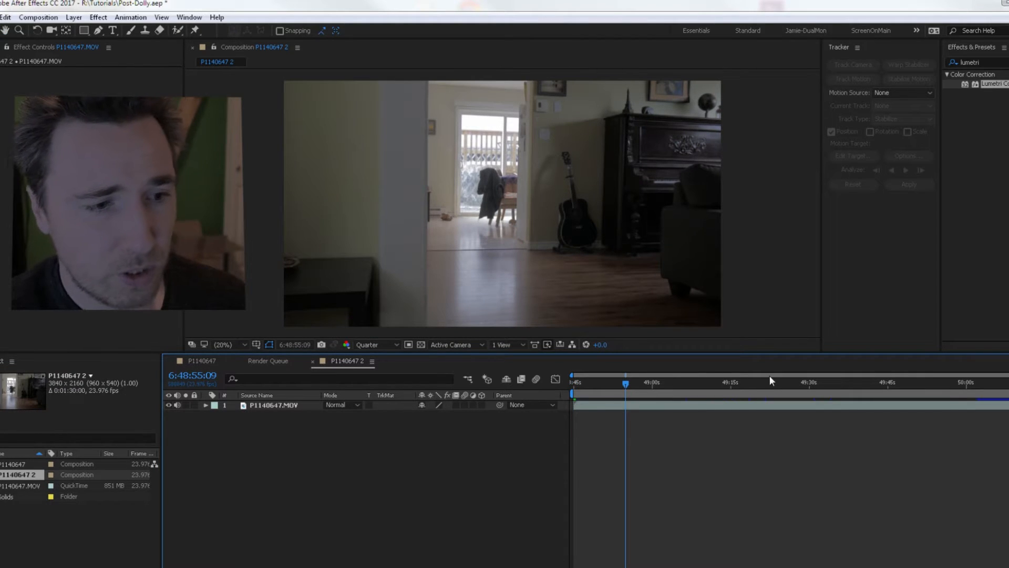
left_click(731, 386)
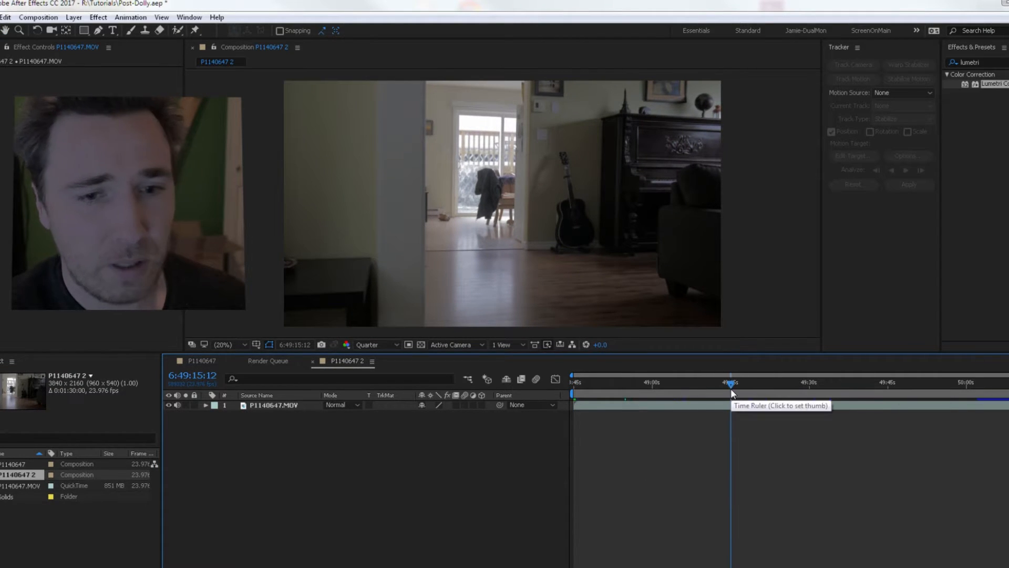
left_click(370, 347)
left_click(385, 413)
key("space")
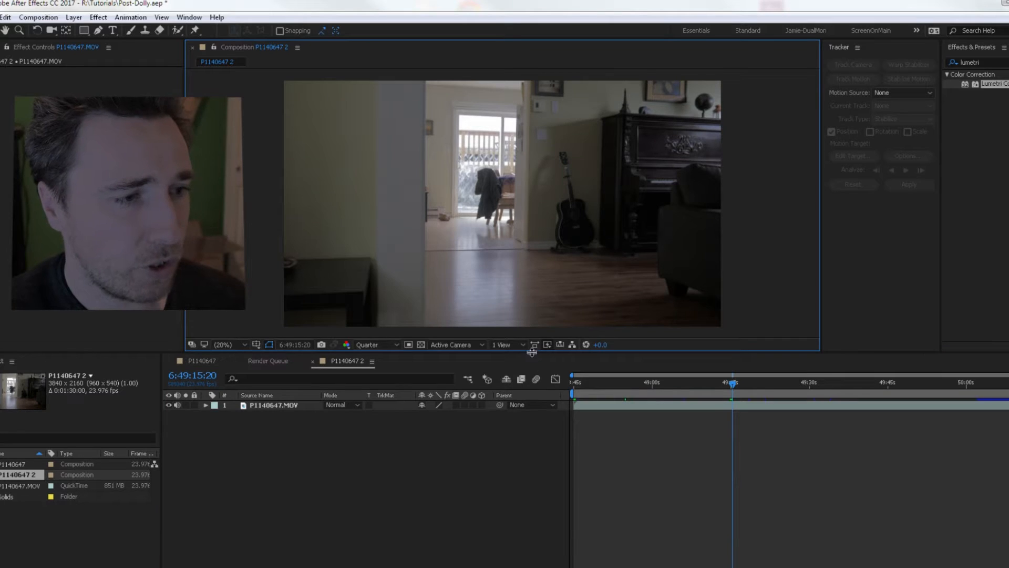
left_click_drag(533, 352, 541, 383)
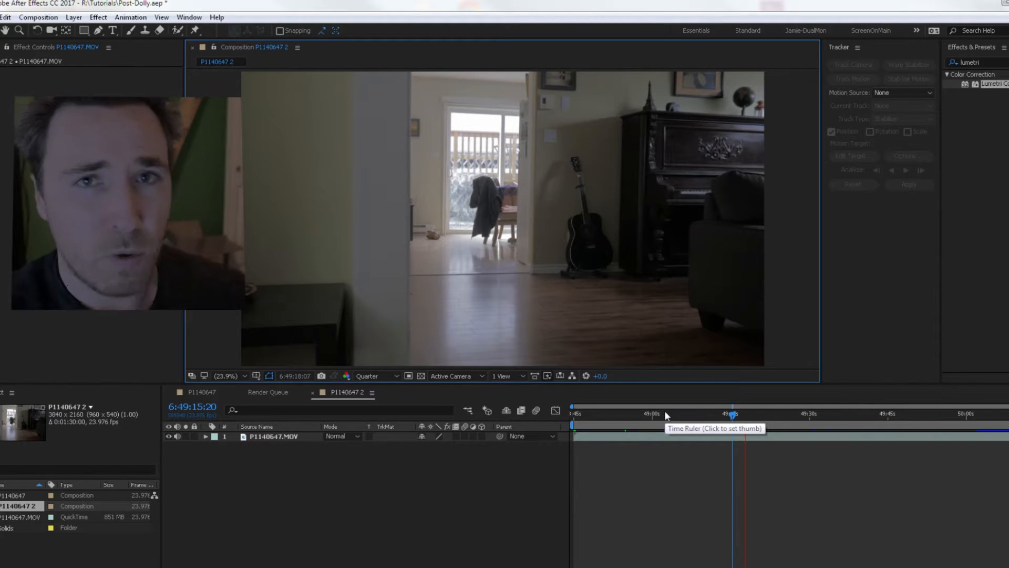
key("space")
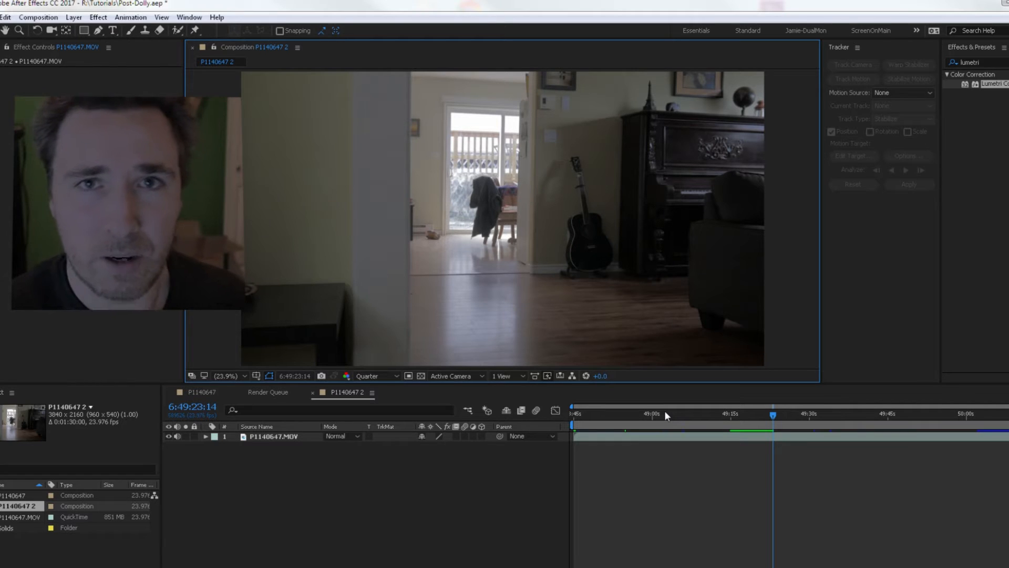
Slide the P1140647.MOV layer earlier in time so the walking shot falls at the start of the composition.
left_click_drag(773, 415, 594, 436)
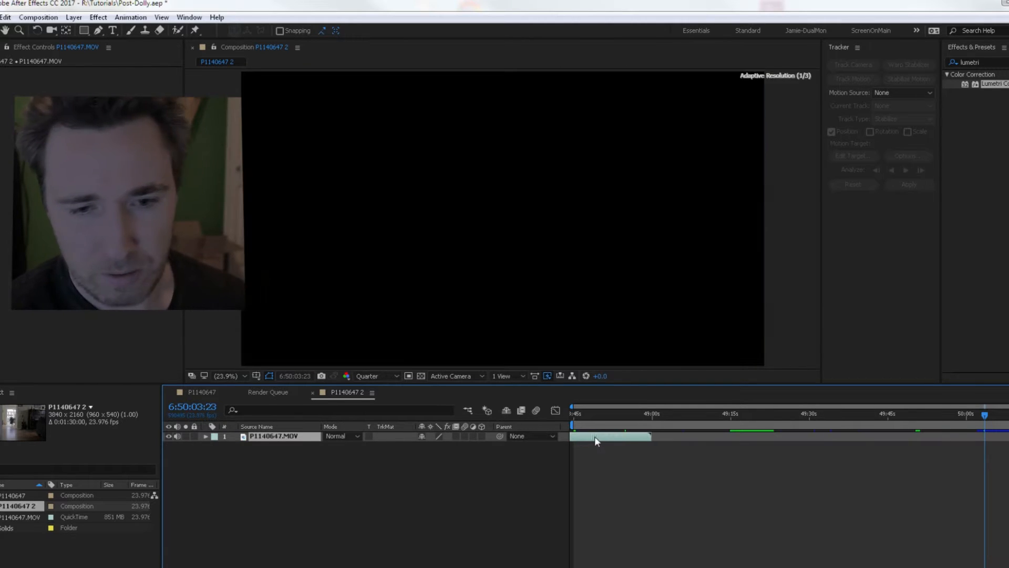
key("Home")
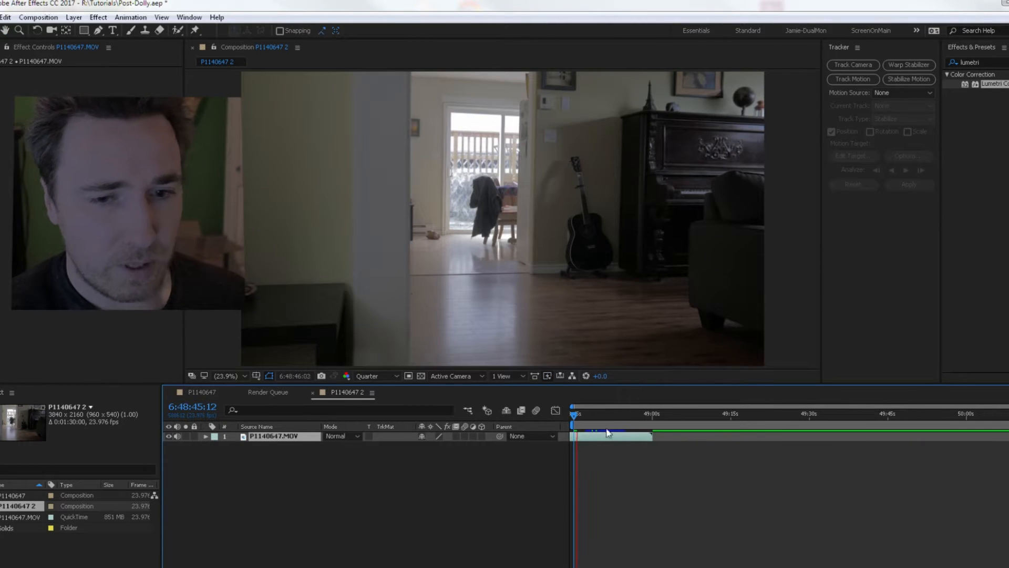
left_click(589, 417)
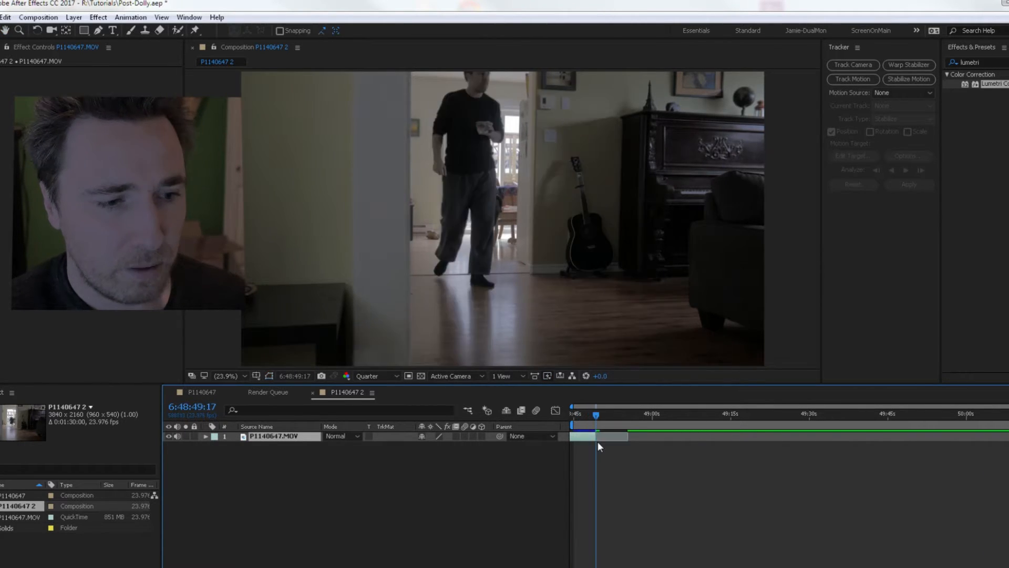
key("space")
End the work area just after 6:48:49:17, trim the composition to the work area, and return to its first frame.
left_click_drag(1007, 425, 599, 435)
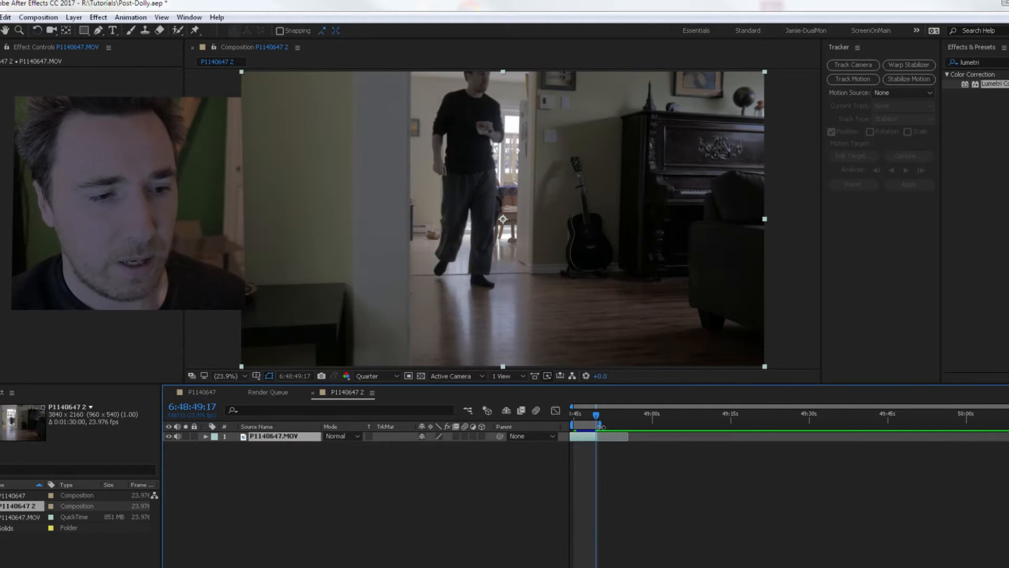
right_click(590, 425)
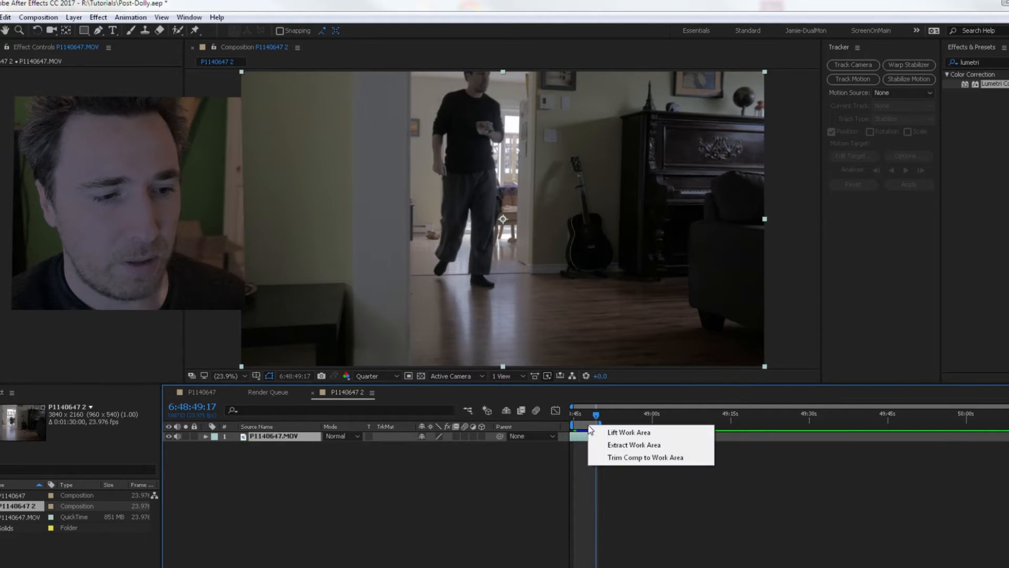
left_click(610, 457)
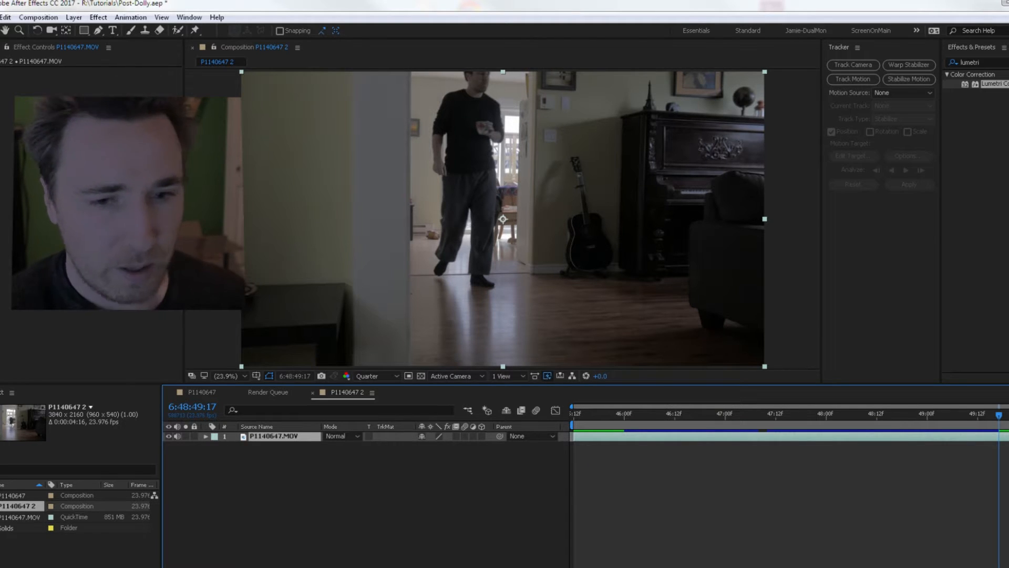
left_click(600, 414)
key("Home")
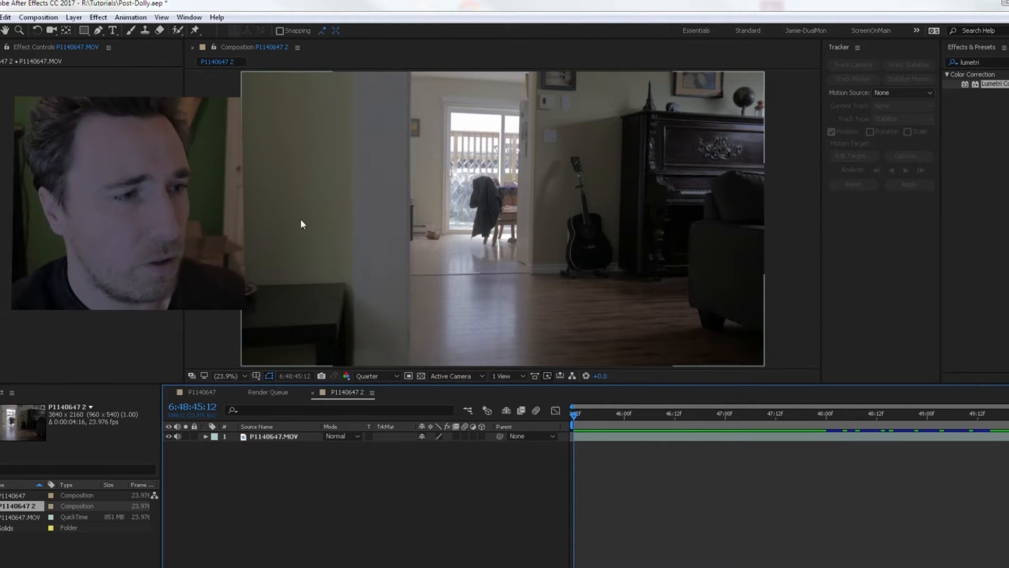
Draw a closed Pen mask on the P1140647.MOV layer around the left wall, following its doorway edge and extending beyond the frame.
left_click(297, 437)
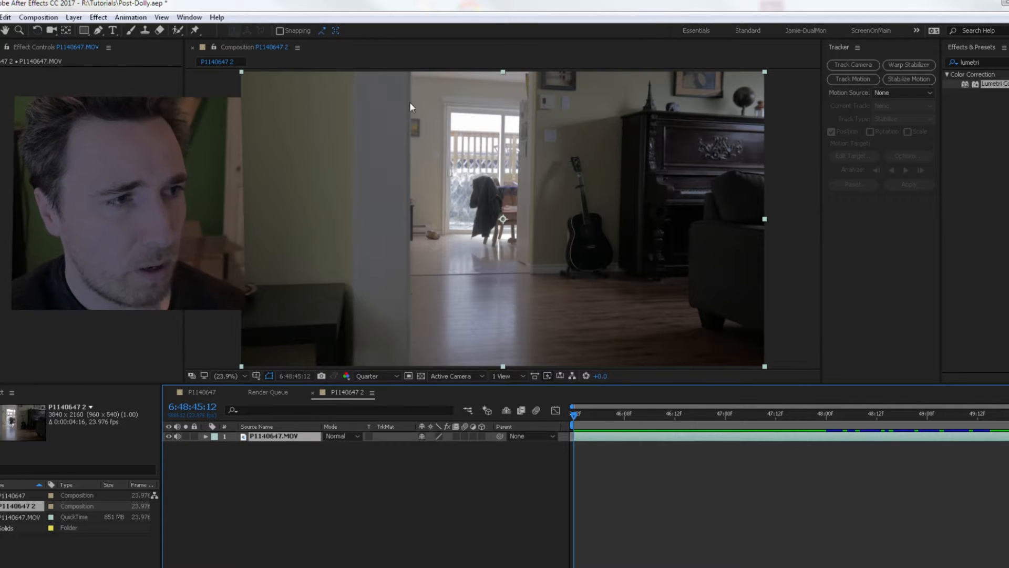
left_click(320, 490)
left_click(287, 437)
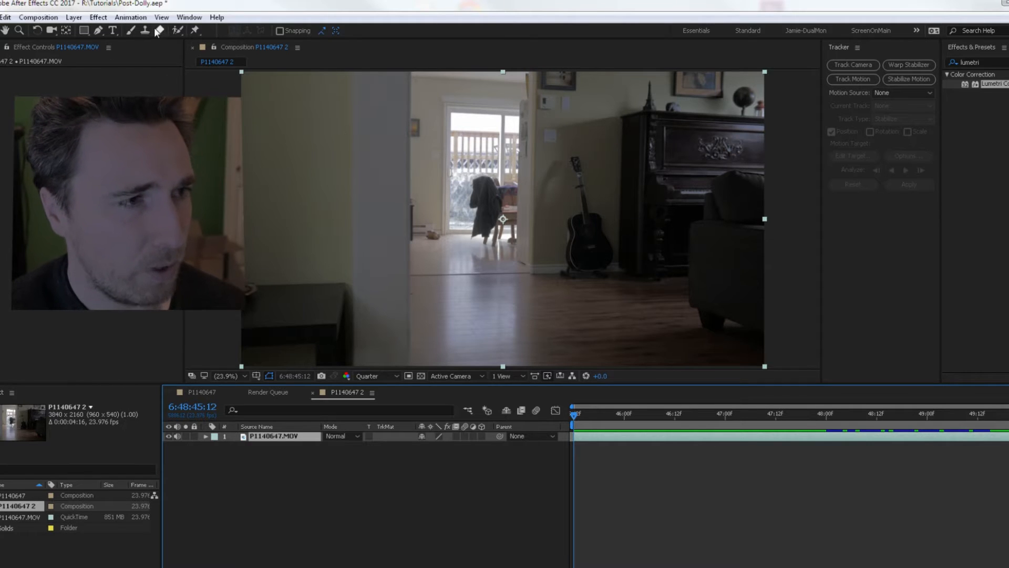
left_click(97, 30)
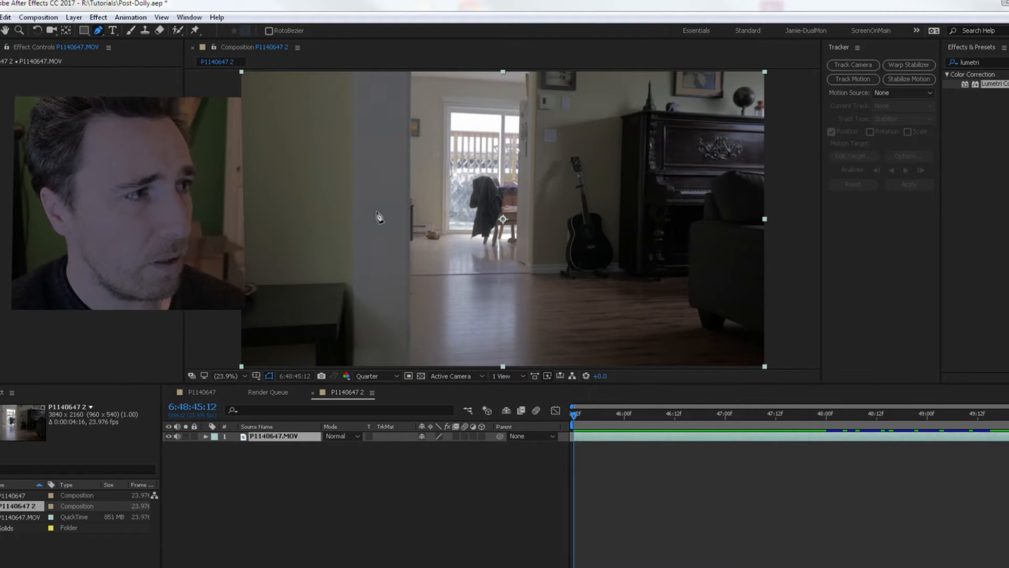
key("comma")
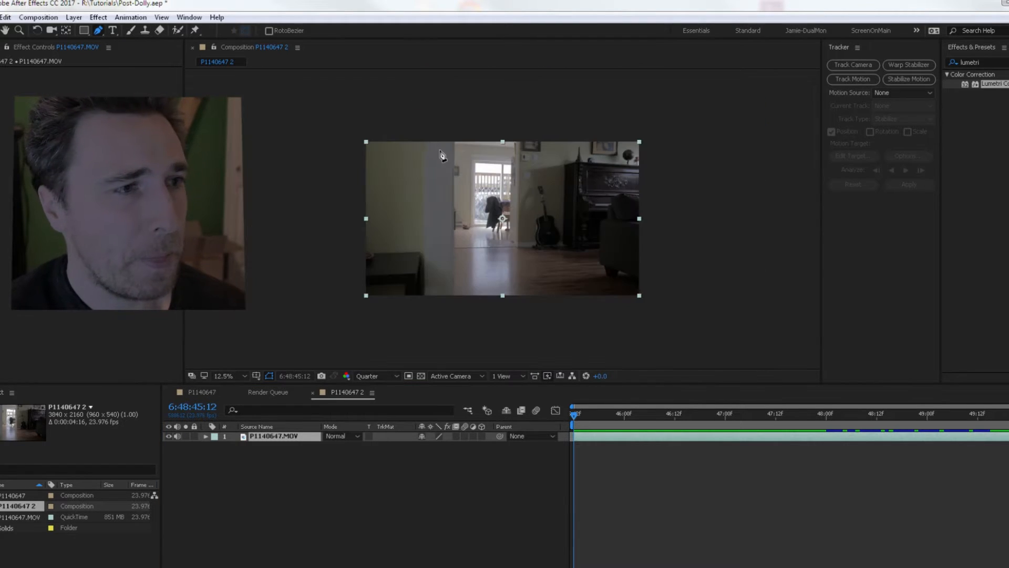
left_click(456, 127)
scroll(484, 282, "up", 2)
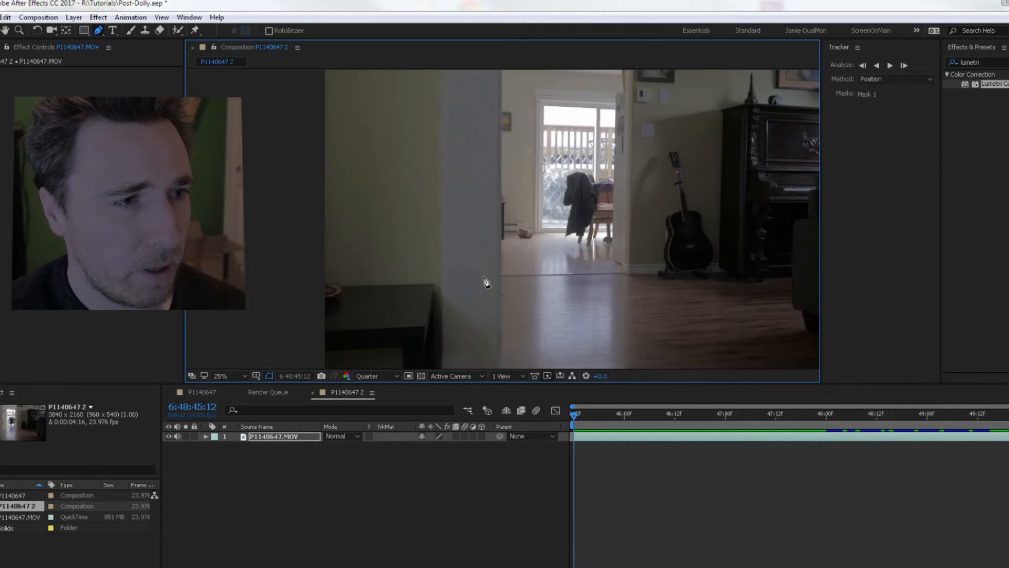
scroll(495, 331, "down", 2)
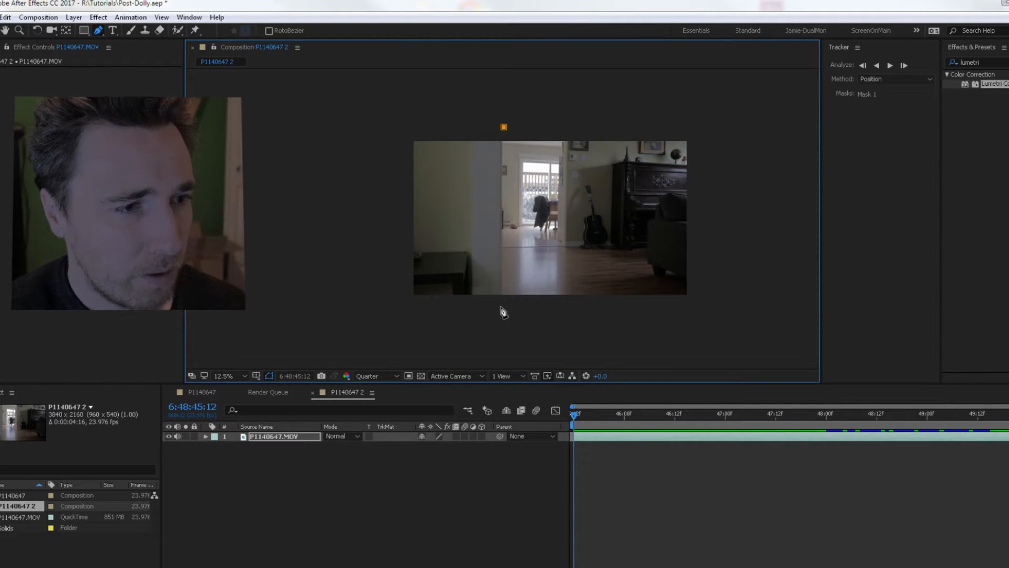
left_click(501, 307)
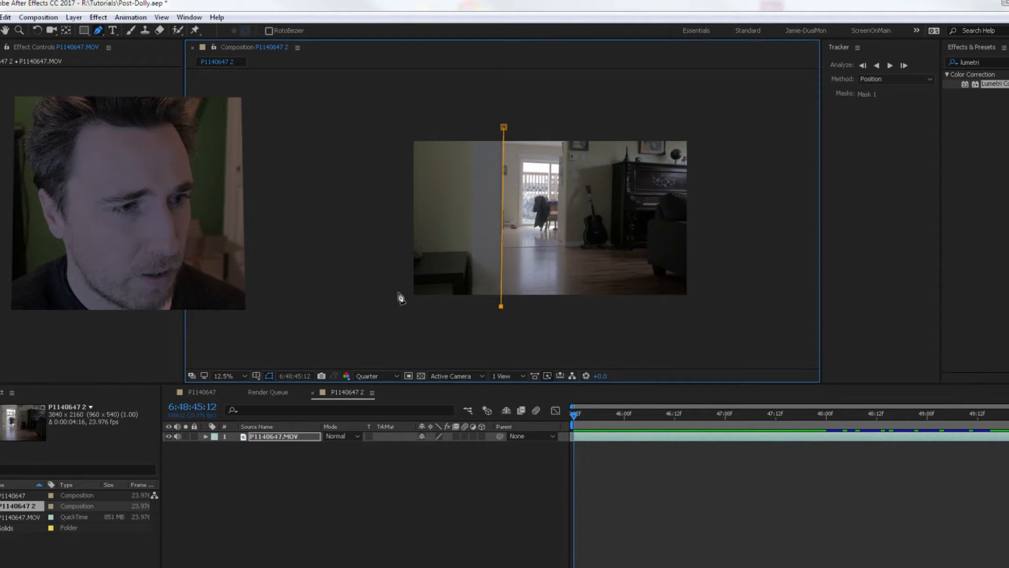
left_click(380, 313)
left_click(363, 143)
left_click(415, 111)
left_click(459, 113)
left_click(503, 127)
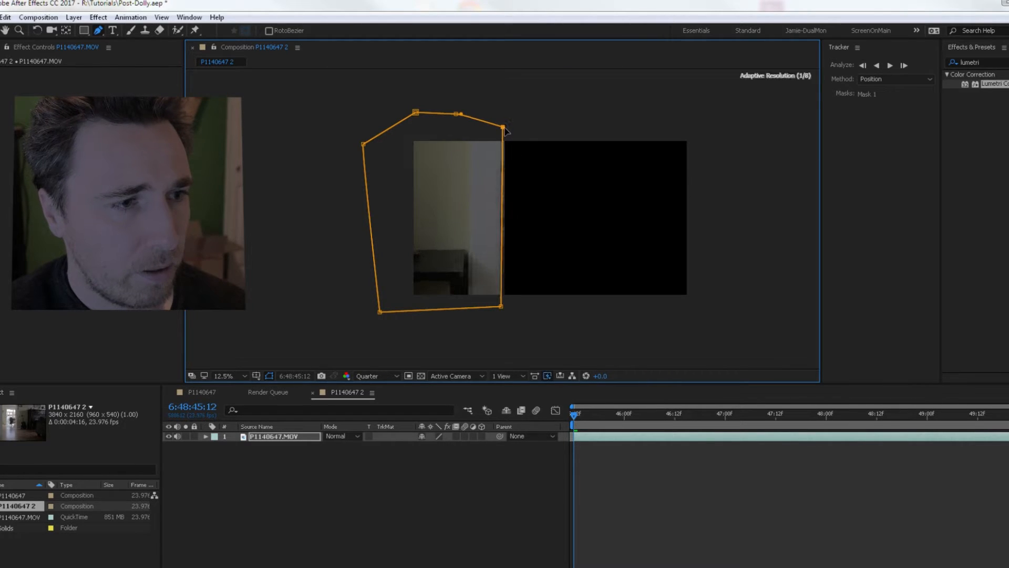
Adjust the mask's upper vertex at the doorway so the mask edge lines up vertically with the wall's edge.
left_click(286, 436)
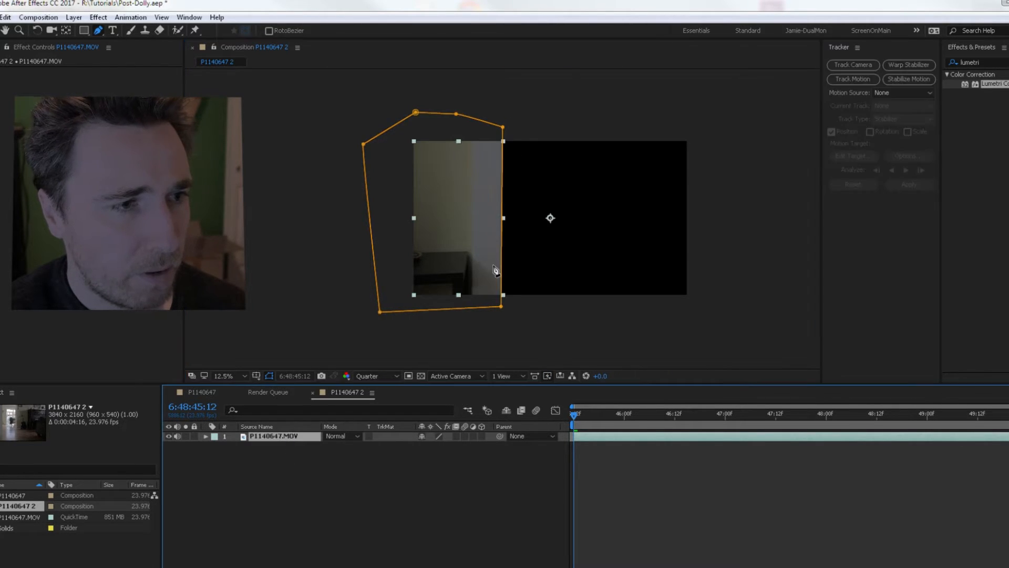
key("v")
left_click(315, 158)
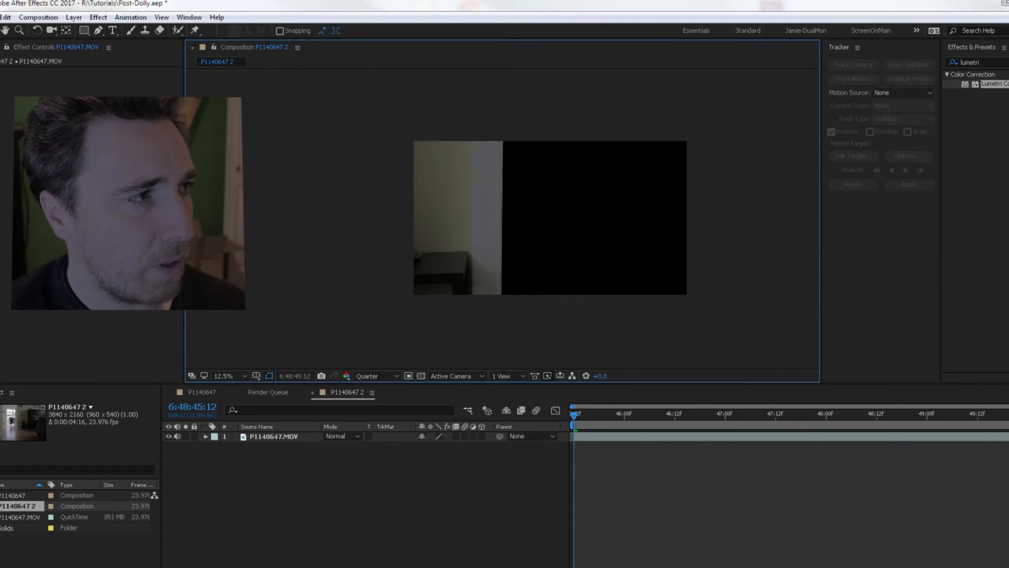
left_click(488, 279)
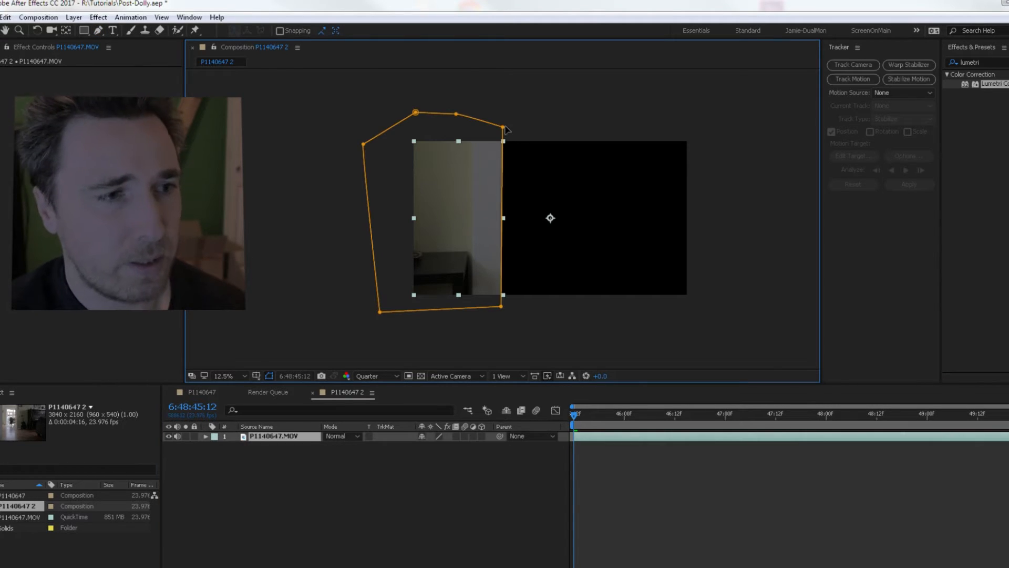
left_click(309, 172)
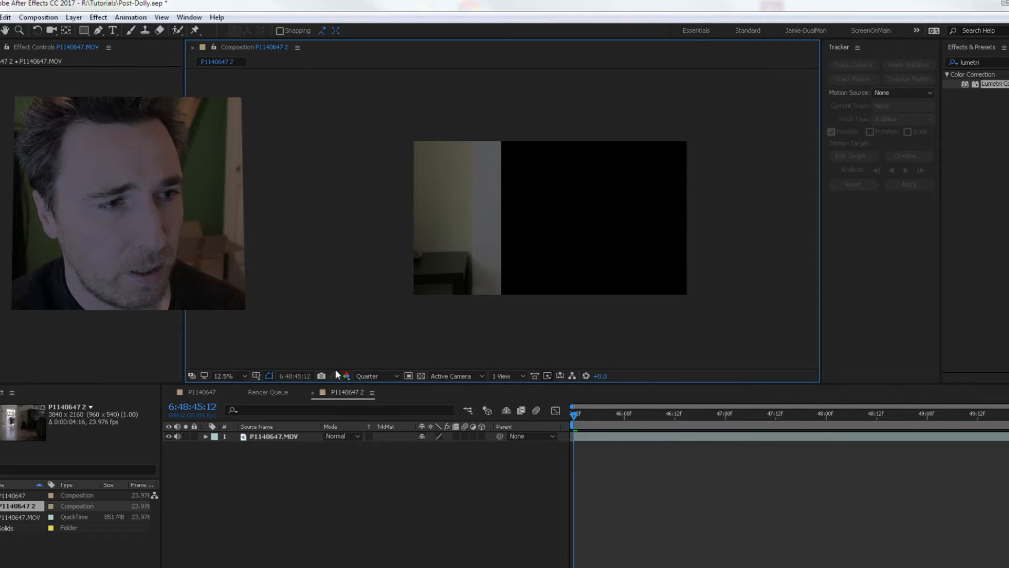
Make the masked layer a 3D layer and rename it left wall.
left_click(481, 436)
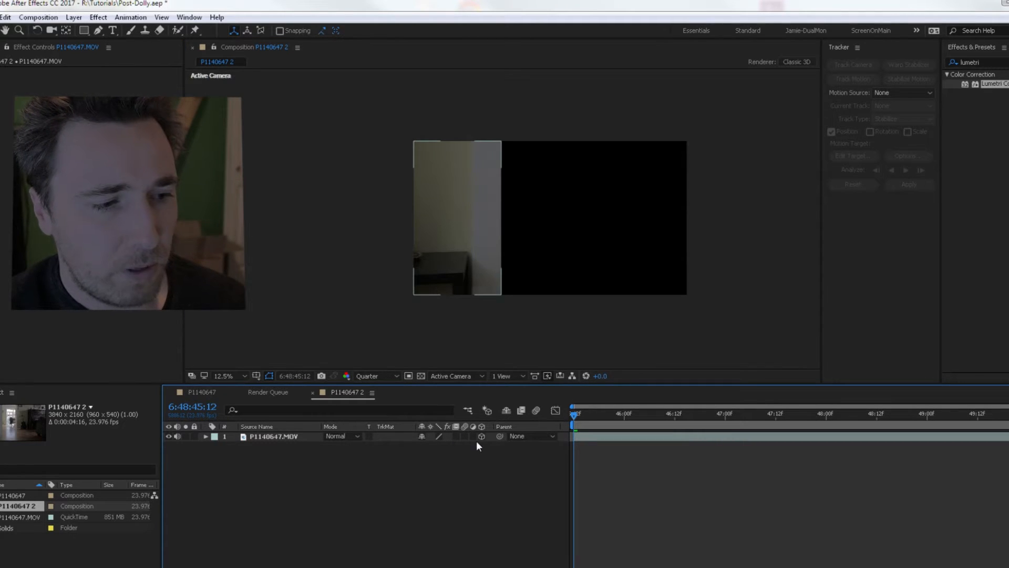
left_click(274, 436)
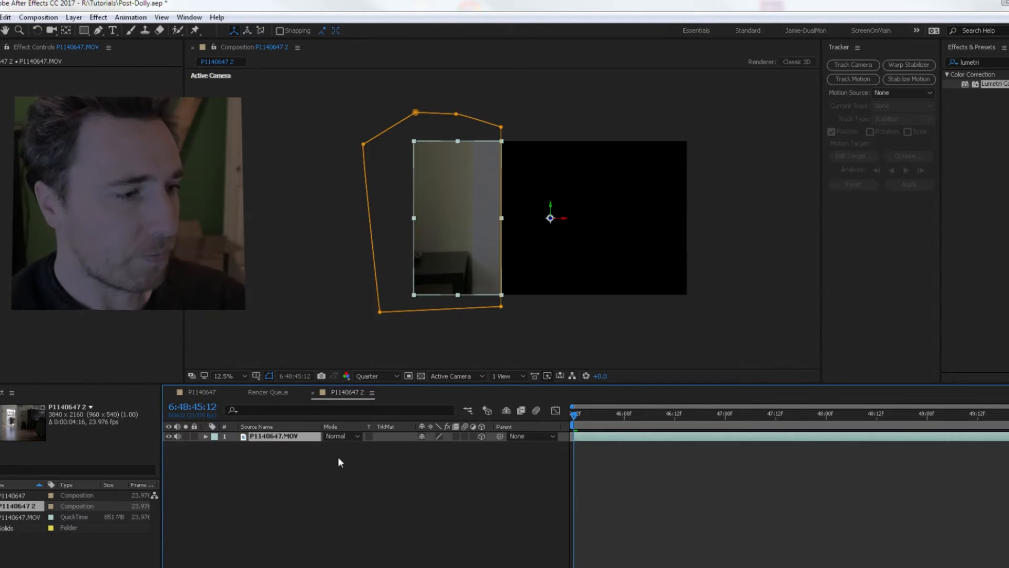
key("Return")
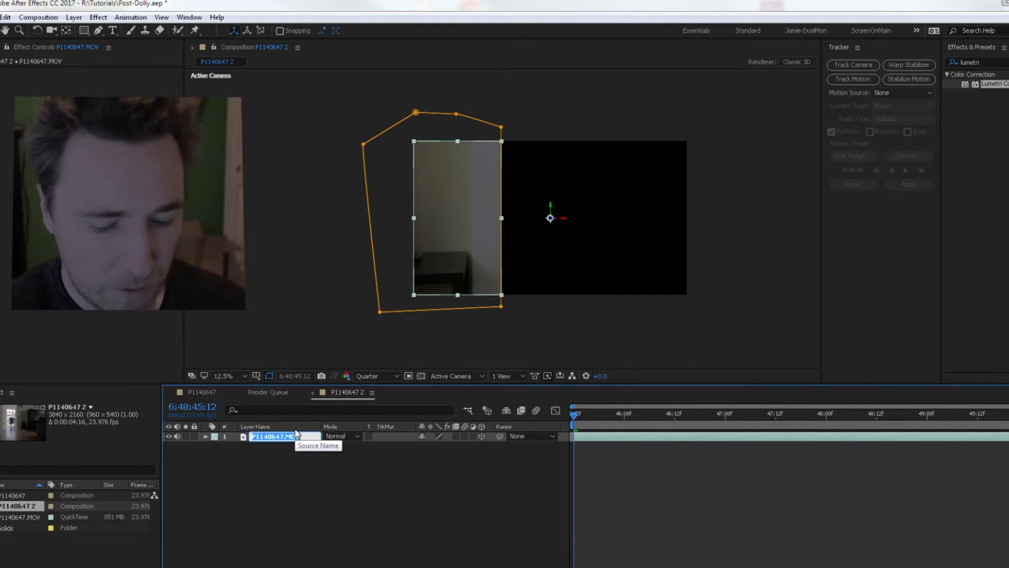
type("left wall")
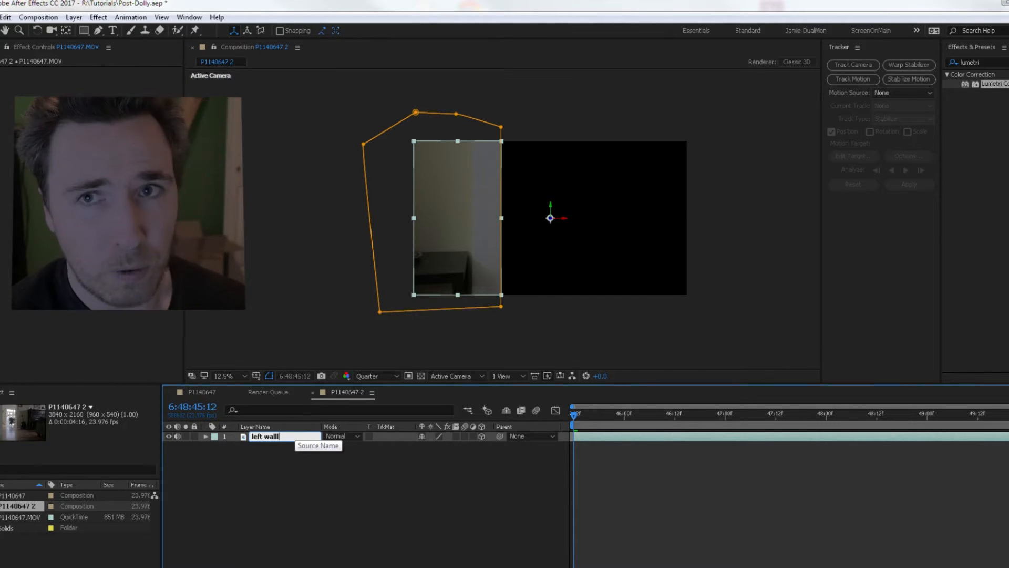
key("Return")
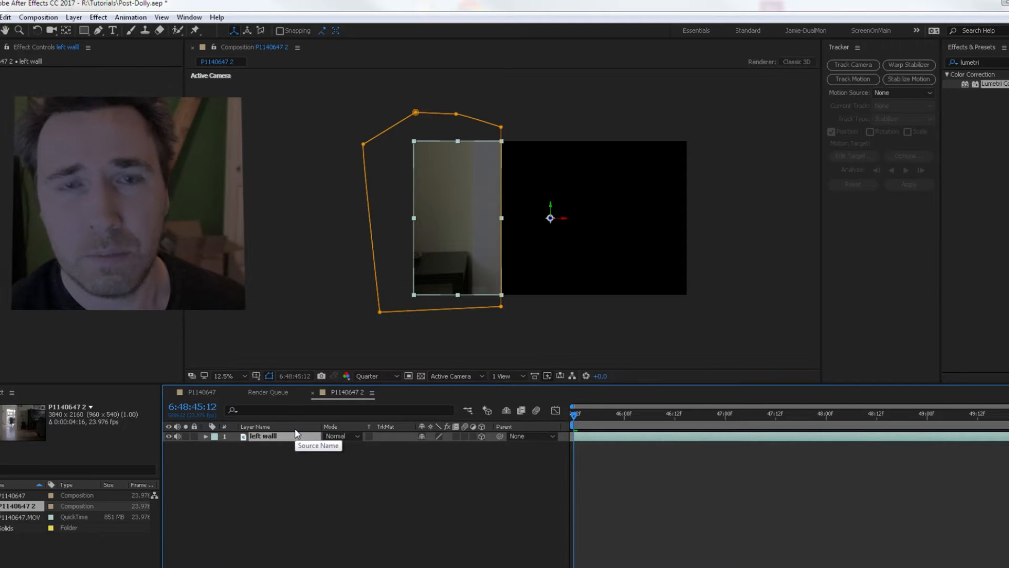
left_click(331, 495)
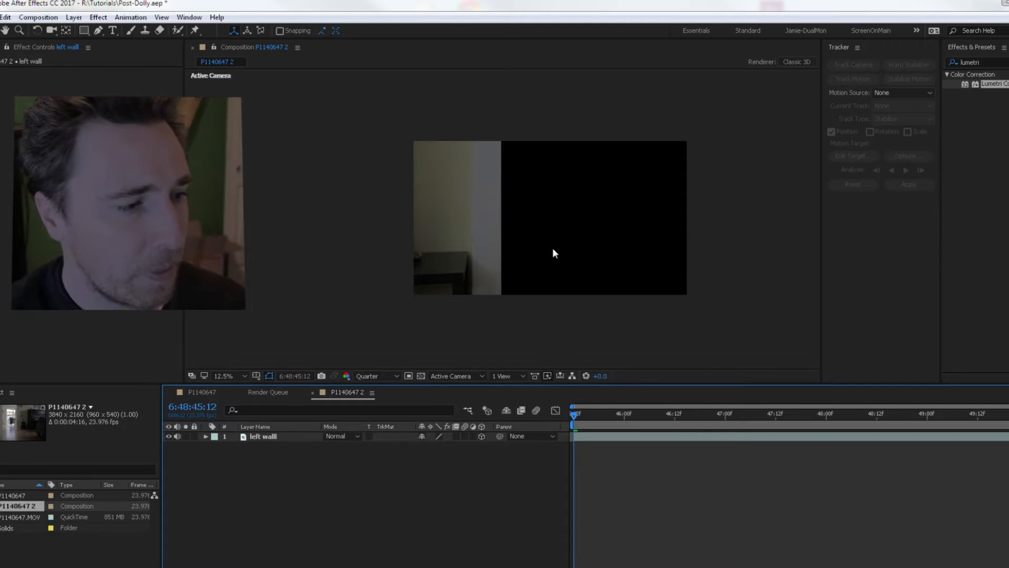
Duplicate the left wall layer.
left_click(276, 437)
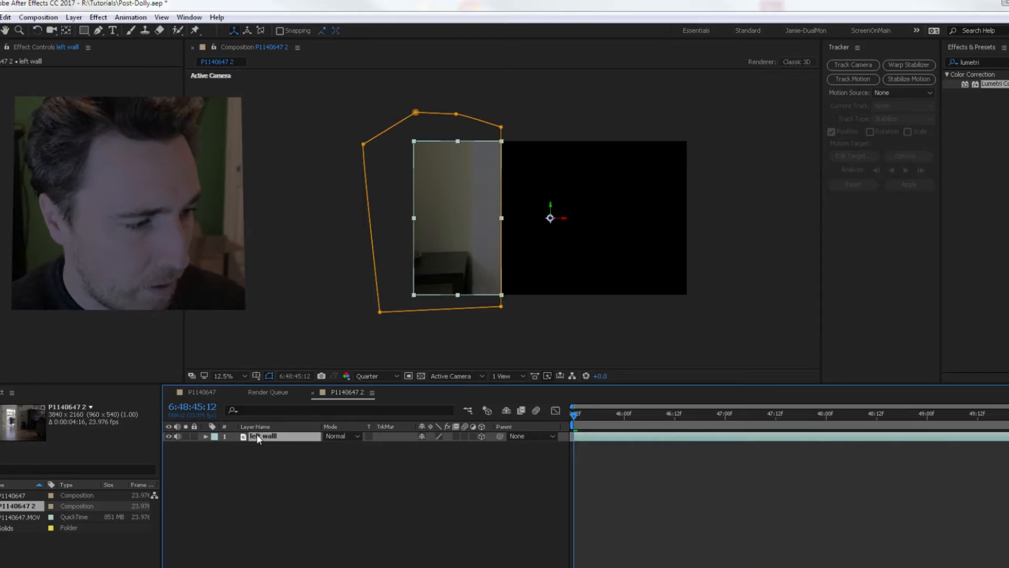
key("ctrl+d")
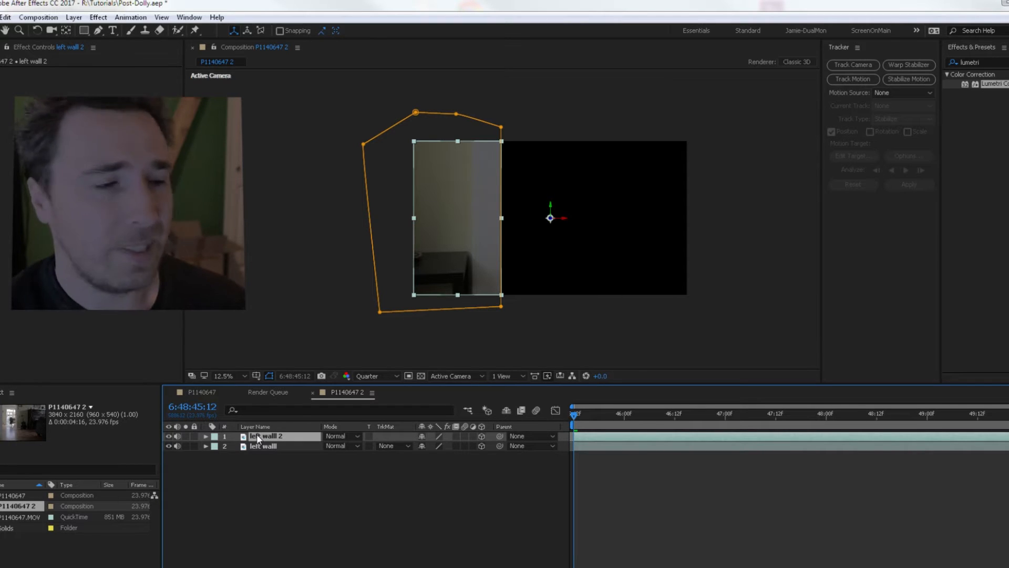
Rename the duplicated left wall layer as couch.
left_click(288, 481)
left_click(287, 435)
key("Return")
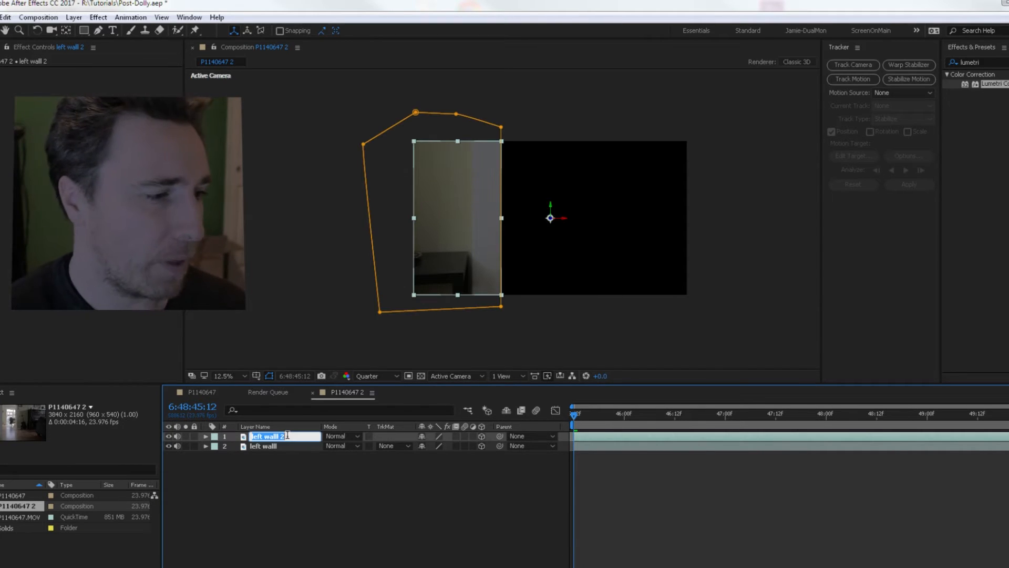
type("couch")
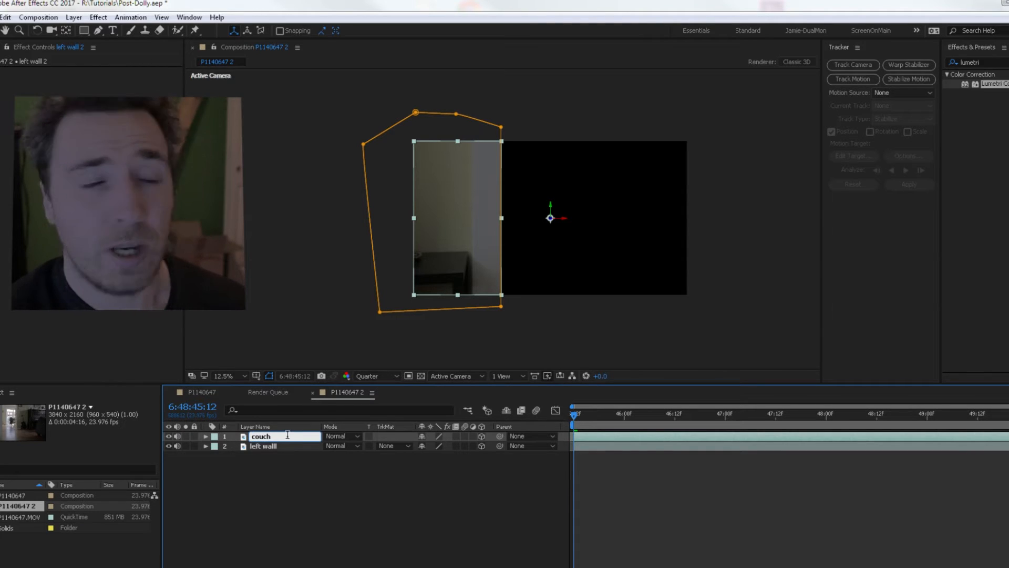
key("Return")
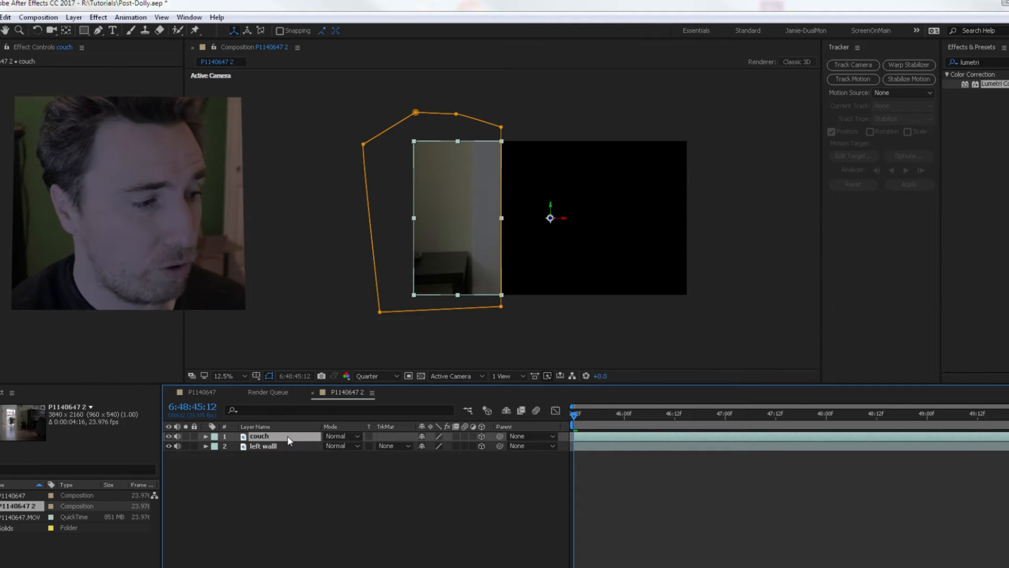
Delete the inherited left wall mask from the couch layer.
left_click(272, 497)
left_click(285, 435)
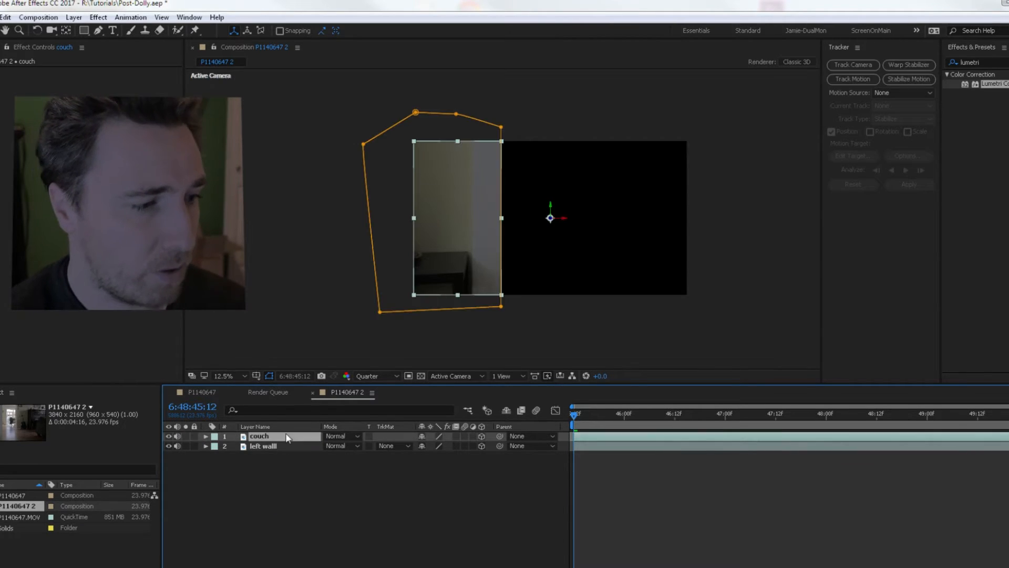
left_click(209, 437)
left_click(206, 436)
left_click(223, 446)
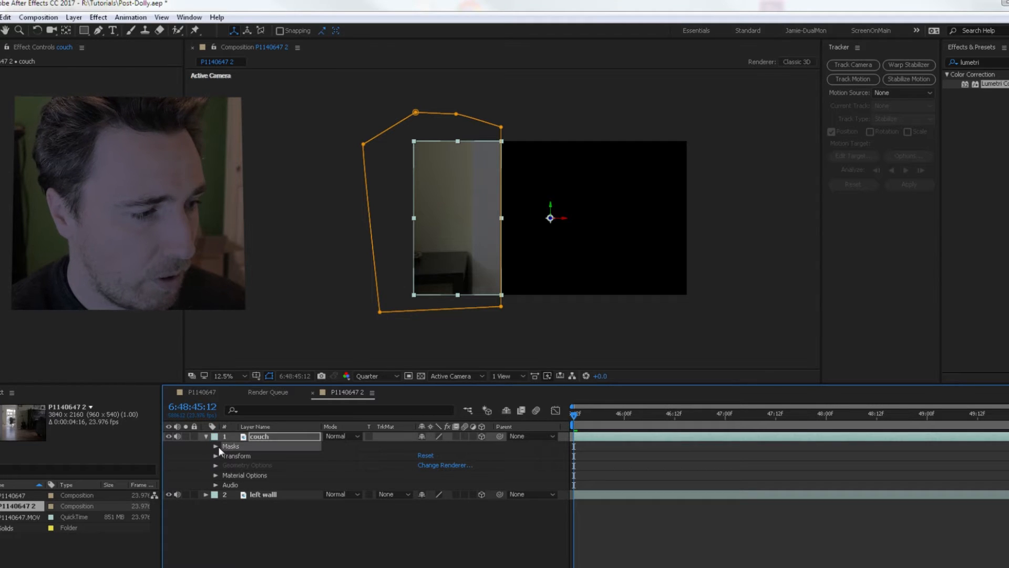
left_click(215, 446)
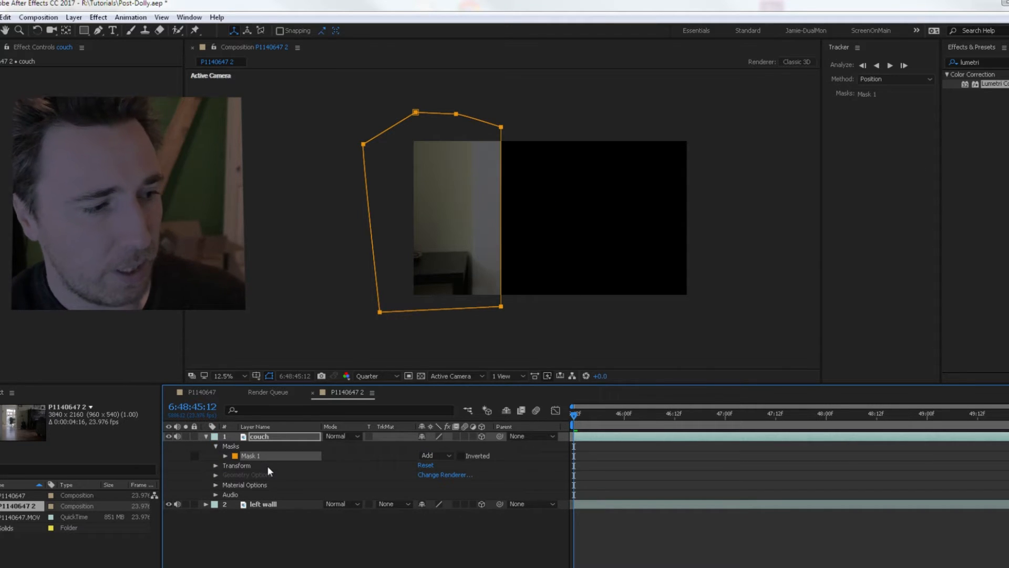
key("Delete")
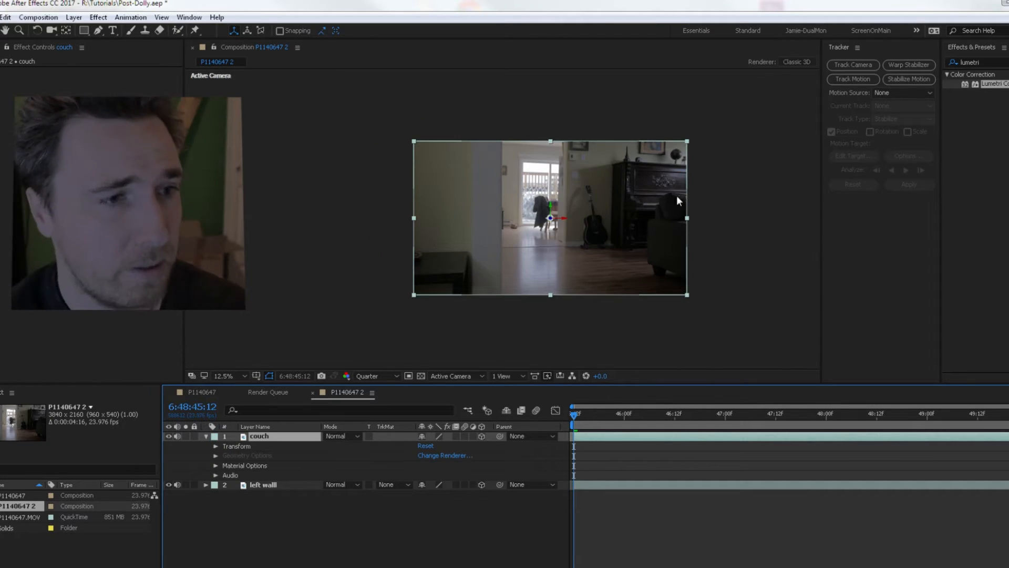
Start a Pen mask on the couch layer just outside the frame's right edge and trace the top of the couch cushion.
key("h")
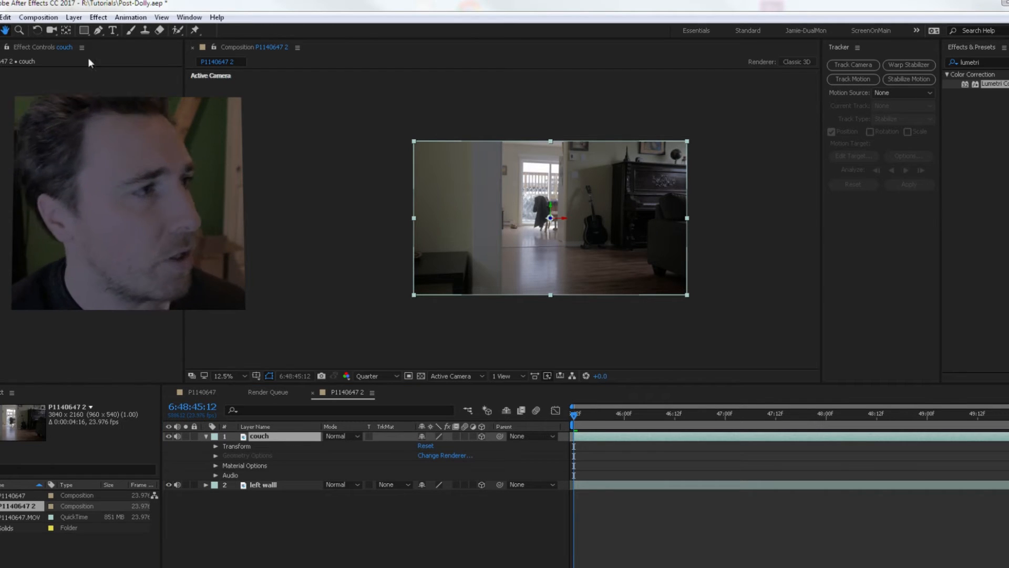
scroll(568, 235, "up", 2)
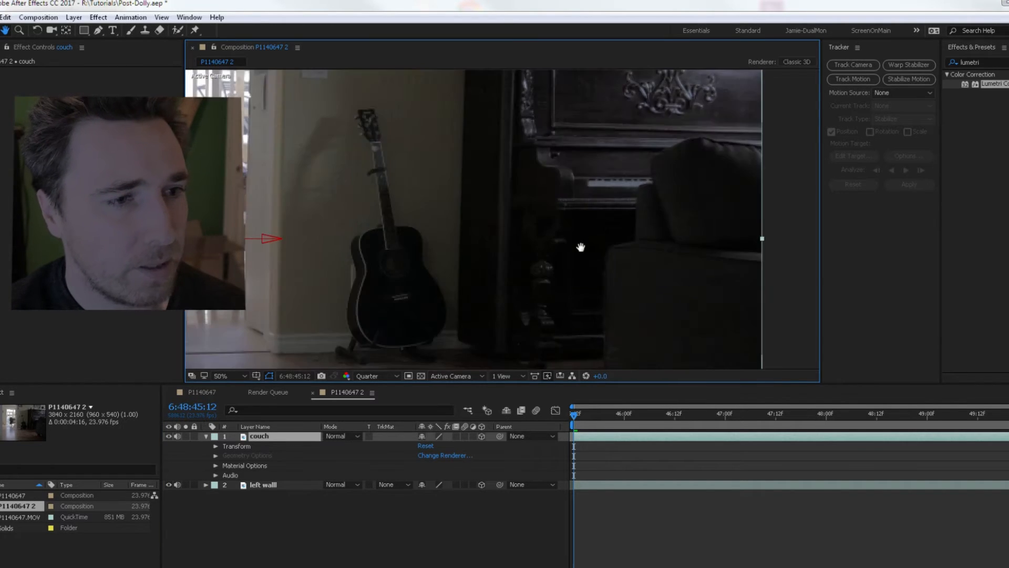
scroll(579, 242, "down", 1)
left_click(98, 30)
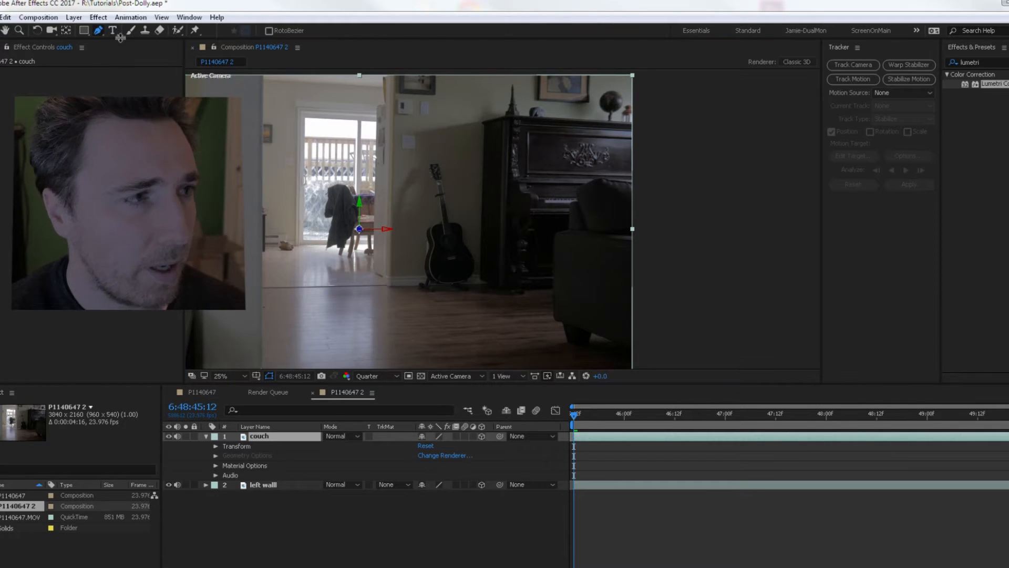
key("period")
left_click(769, 146)
left_click(747, 145)
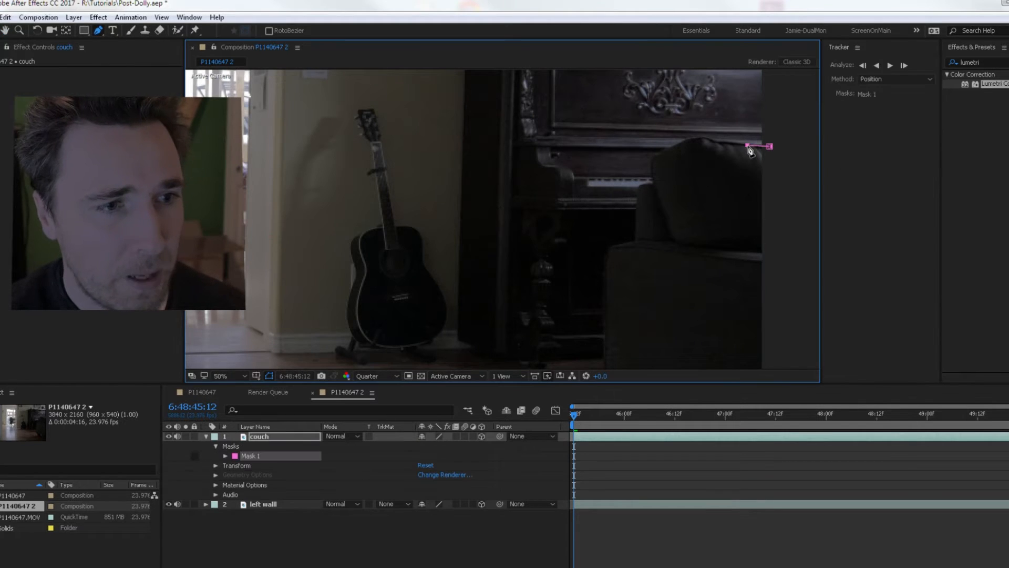
left_click(710, 140)
left_click(700, 137)
left_click(677, 143)
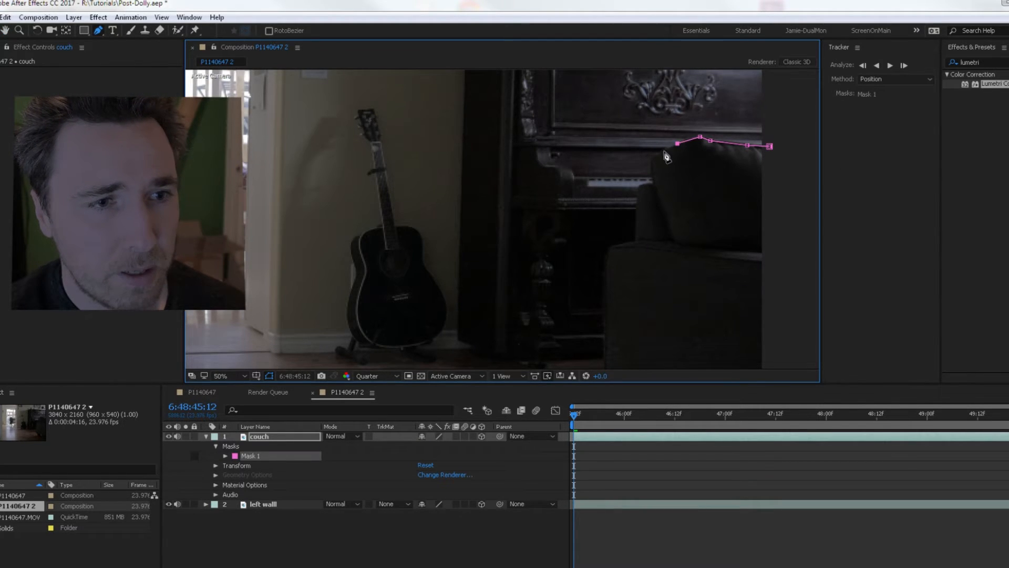
left_click(658, 154)
left_click(651, 158)
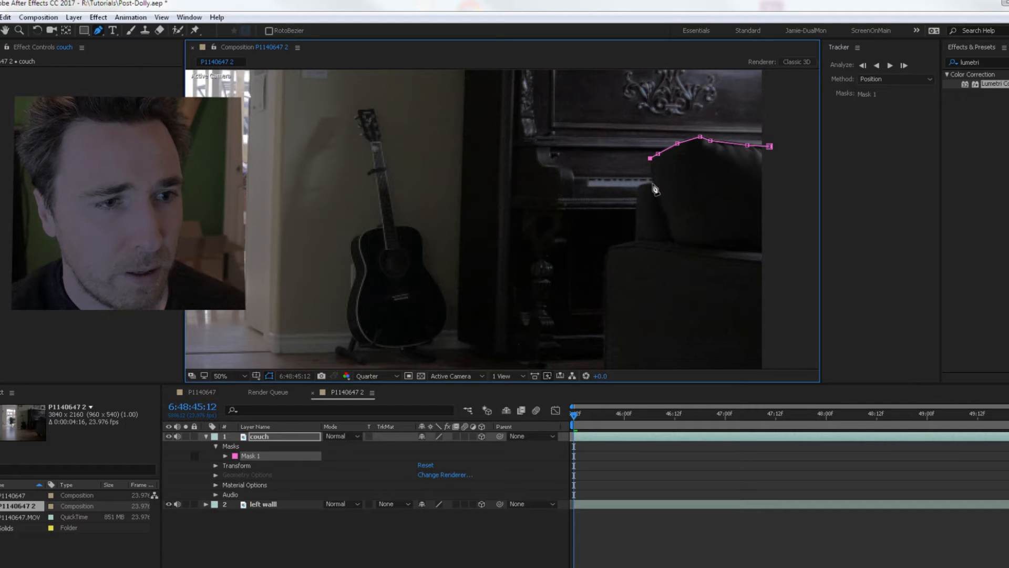
Continue the couch mask around the backrest and down the left side of the couch.
left_click(652, 182)
left_click(639, 184)
left_click(636, 240)
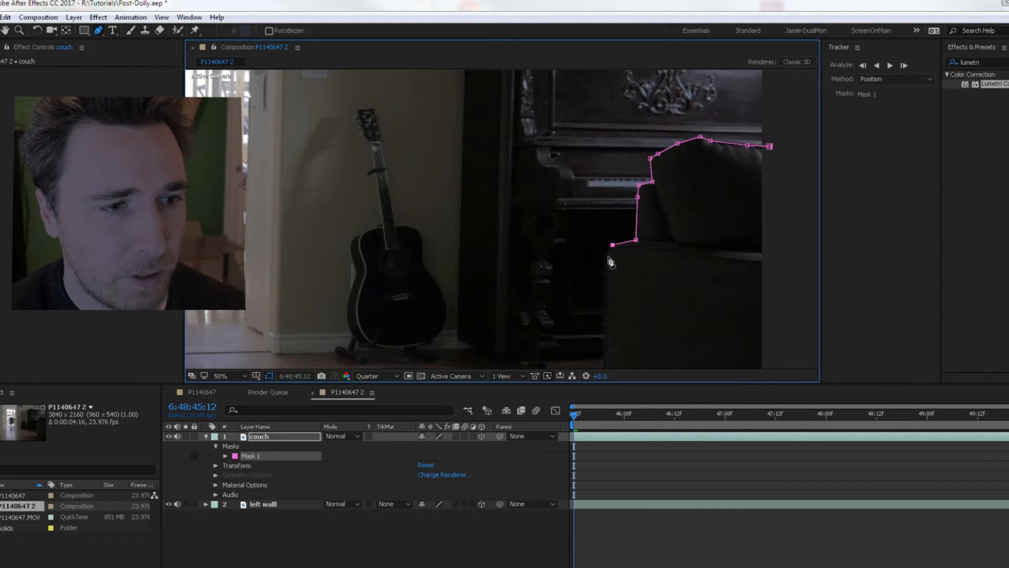
left_click(606, 304)
left_click(605, 348)
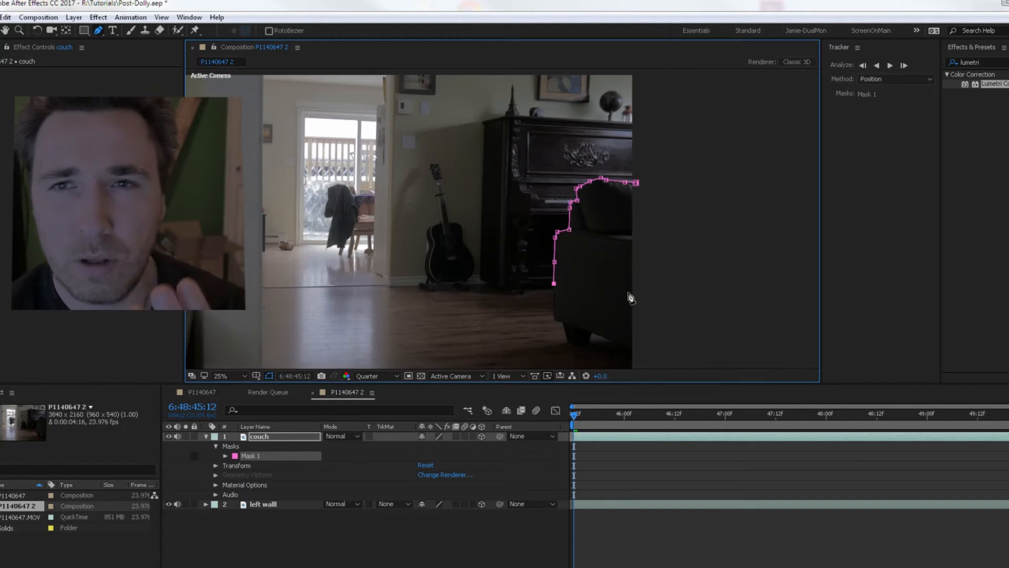
Trace the couch mask around the couch's foot and floor shadow, then close it outside the frame at its first point.
key("comma")
scroll(559, 329, "up", 2)
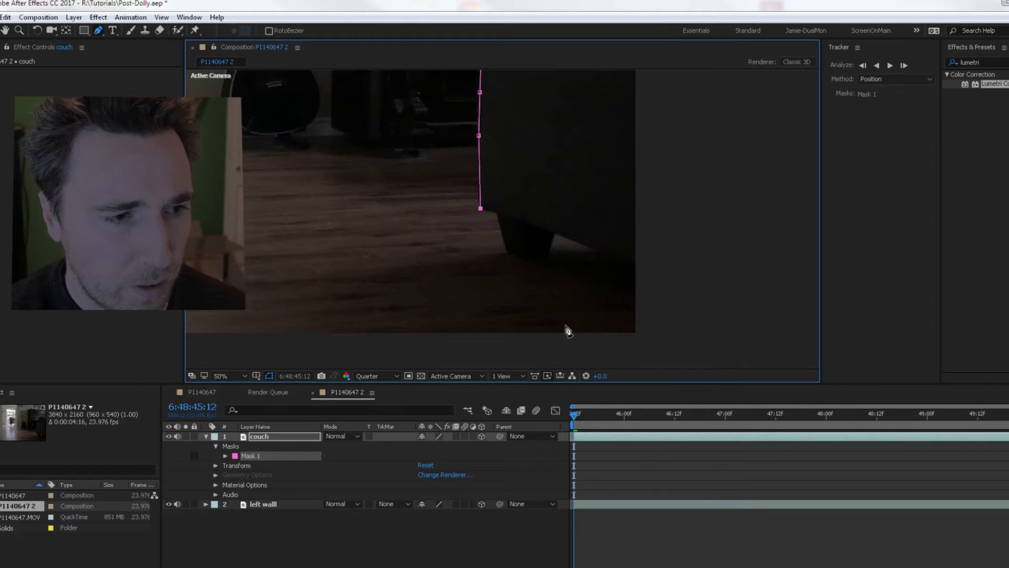
left_click(496, 214)
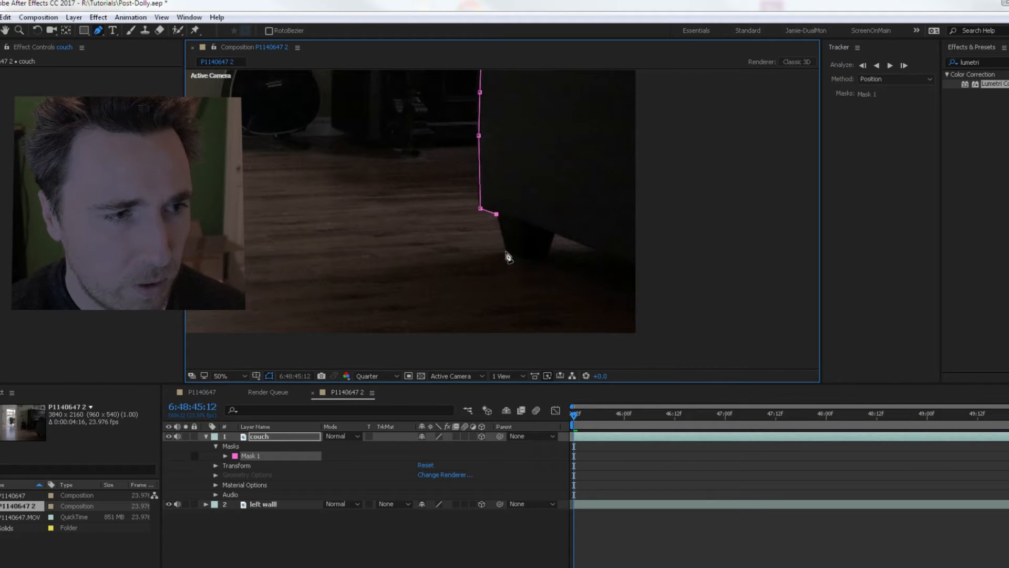
left_click(509, 251)
left_click(561, 274)
left_click(603, 305)
left_click(640, 337)
left_click(683, 352)
key("comma")
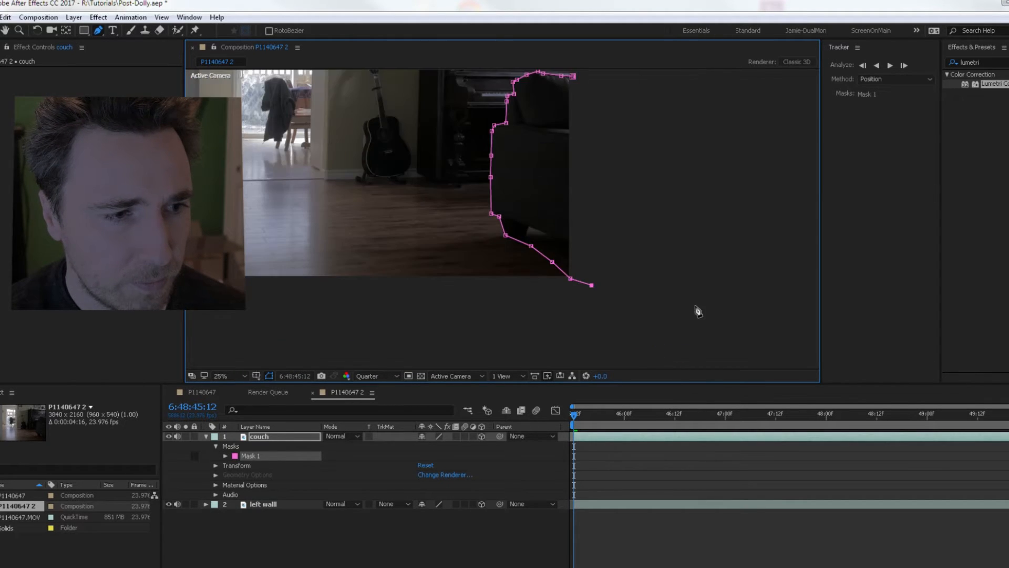
left_click(666, 231)
left_click(573, 76)
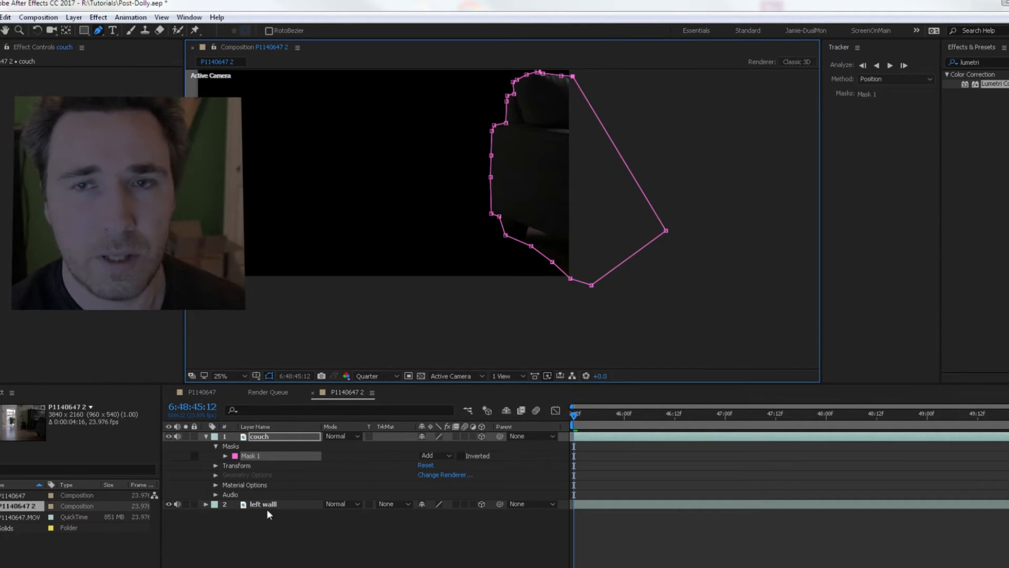
Collapse the couch layer's properties and duplicate the layer.
left_click(271, 437)
scroll(397, 262, "down", 1)
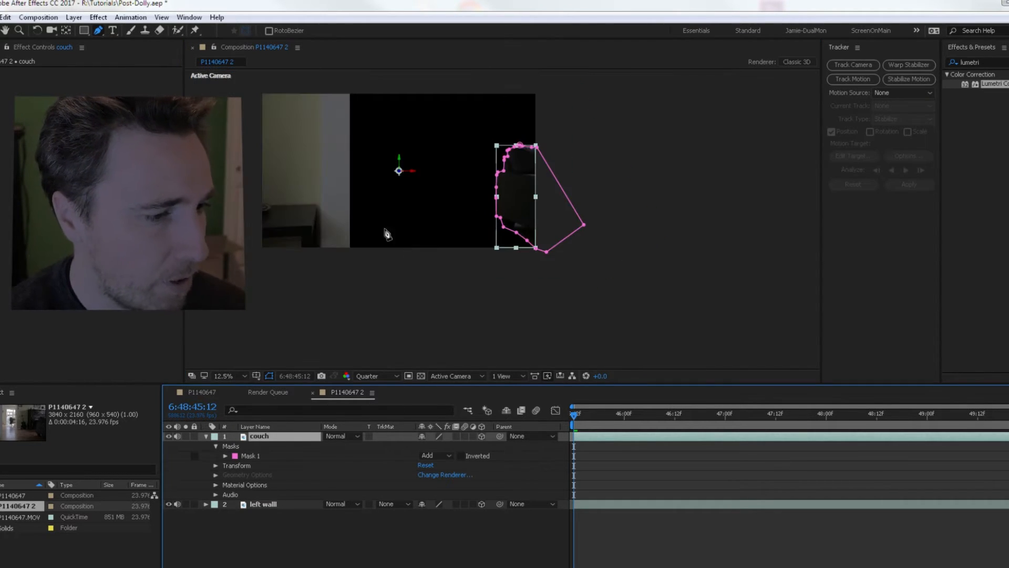
left_click(0, 30)
left_click(309, 301)
left_click(282, 494)
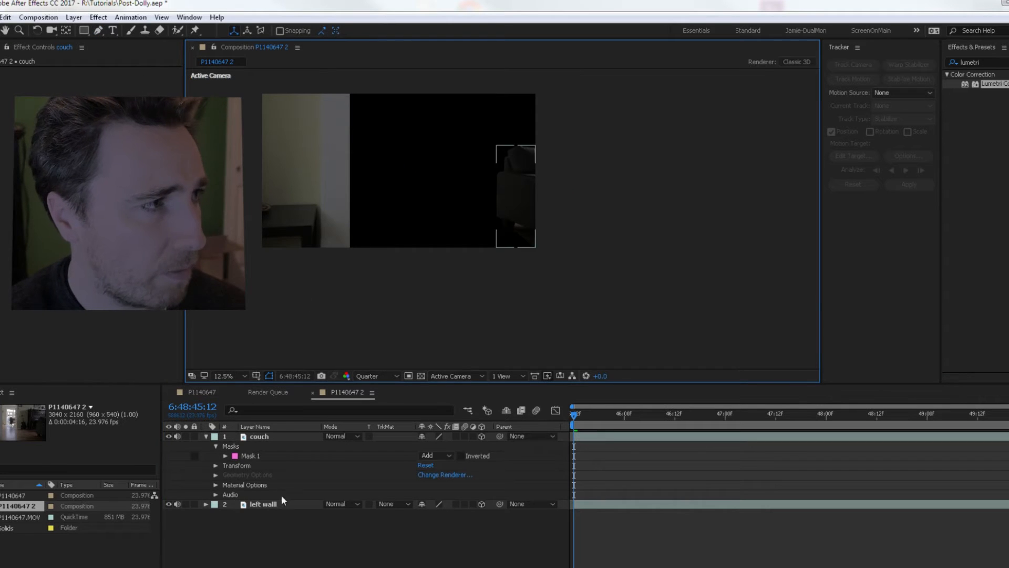
left_click(205, 437)
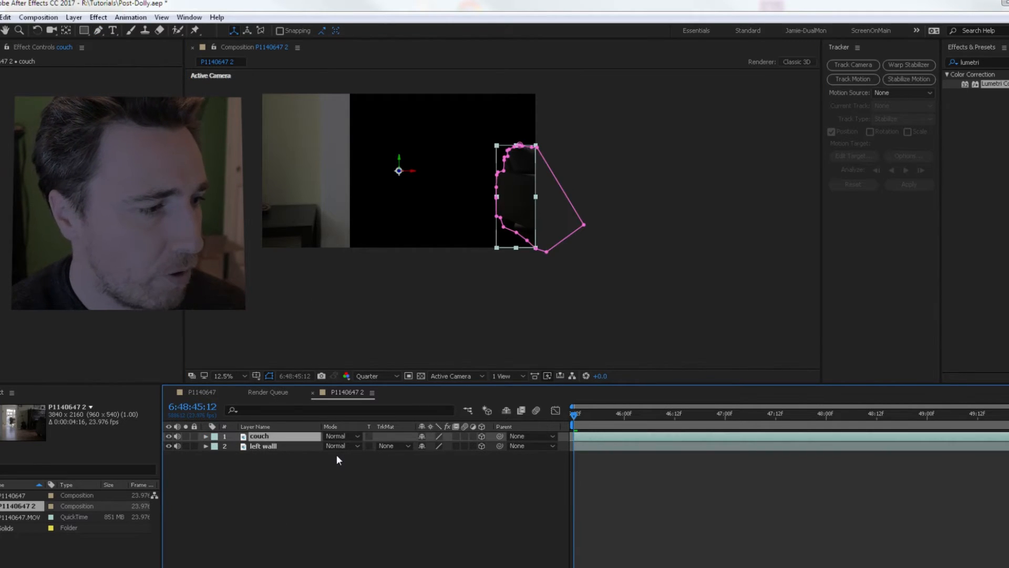
key("ctrl+d")
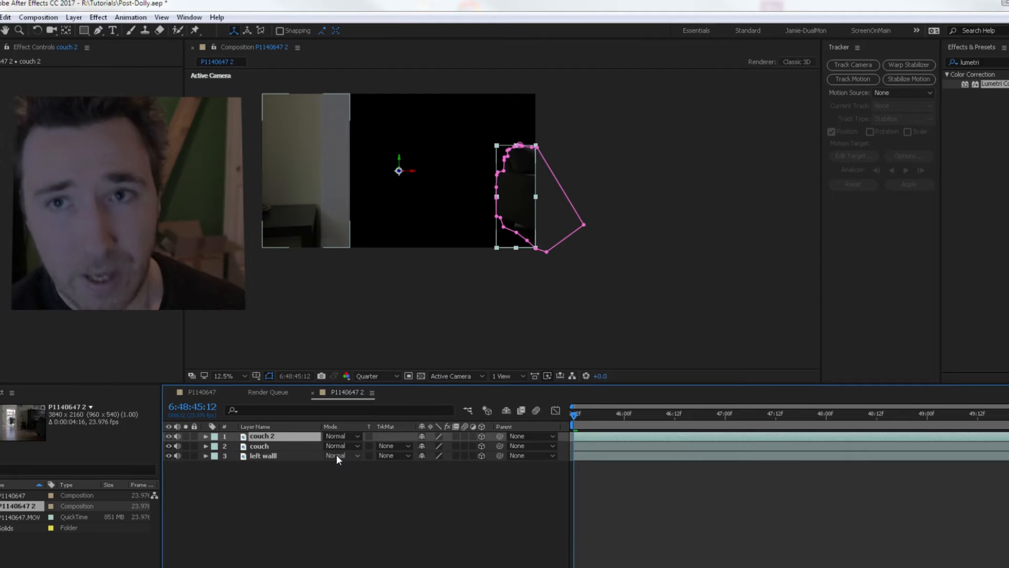
Delete Mask 1 from the duplicated couch layer so it uses the whole frame.
left_click(205, 437)
left_click(215, 445)
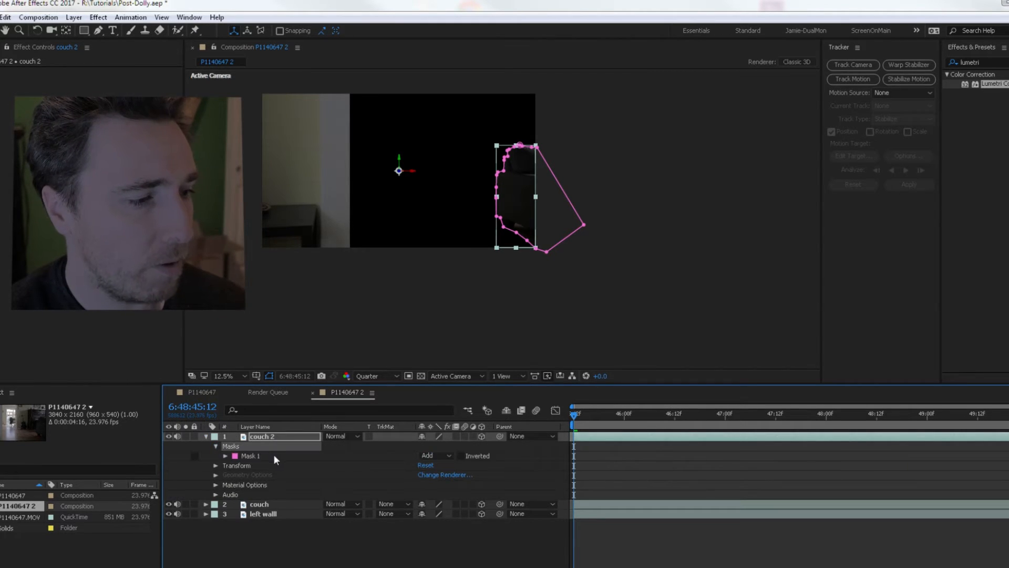
left_click(273, 456)
key("Delete")
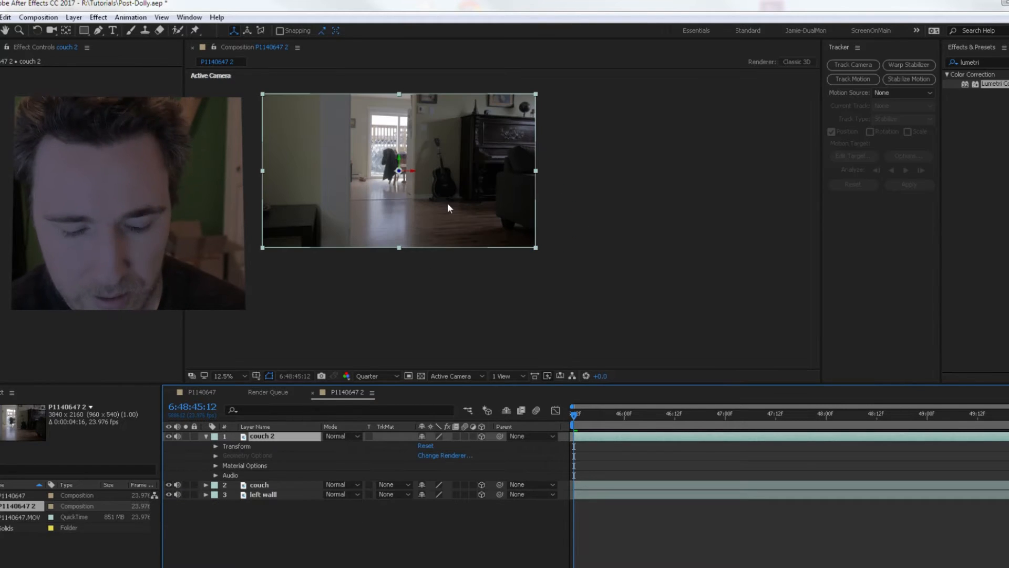
Rename the unmasked duplicate layer as full clip.
left_click(337, 512)
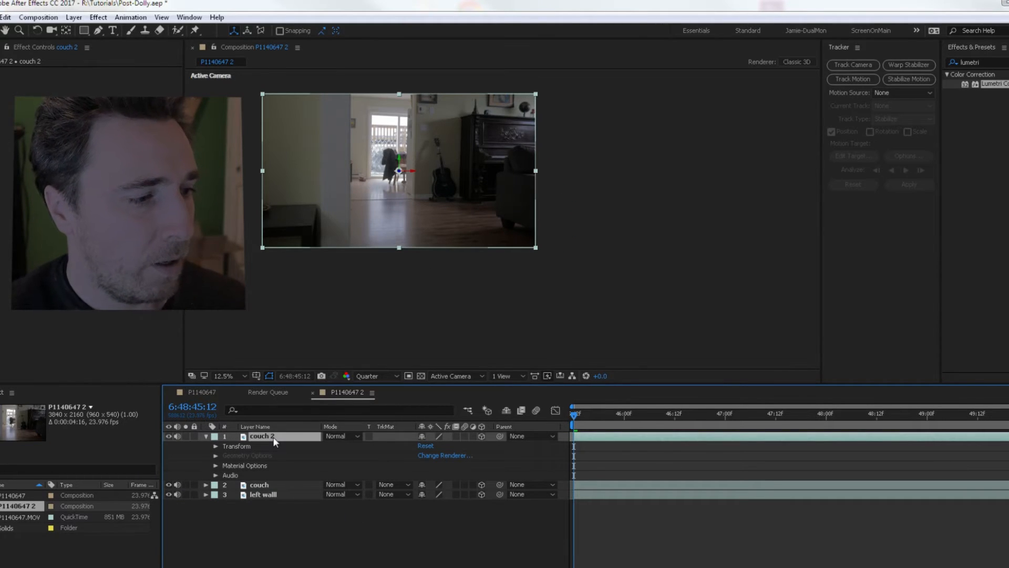
key("Return")
type("full")
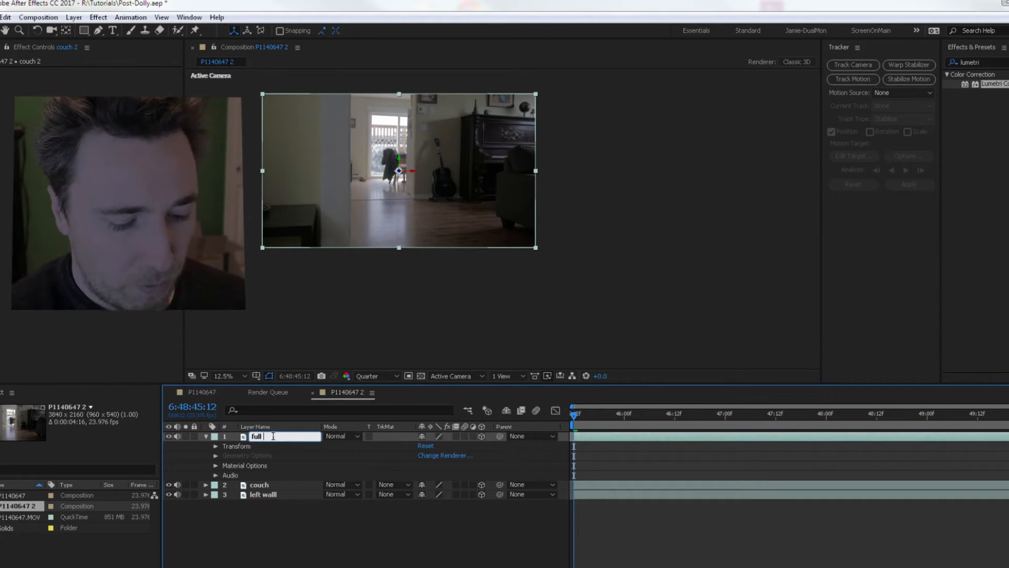
type(" clip")
key("Return")
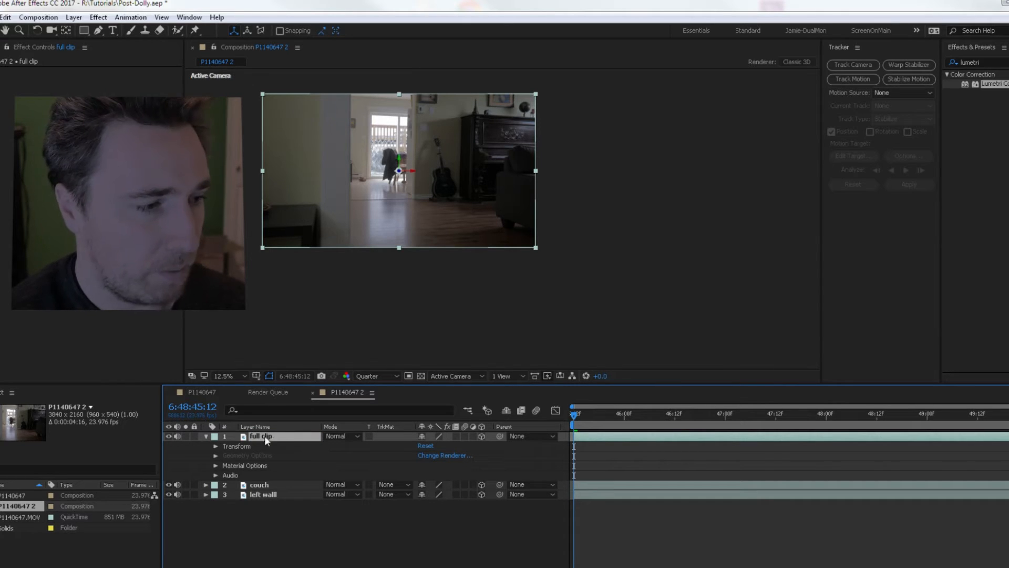
Collapse the full clip layer's properties and move it to the bottom of the layer stack, below left wall.
left_click(206, 435)
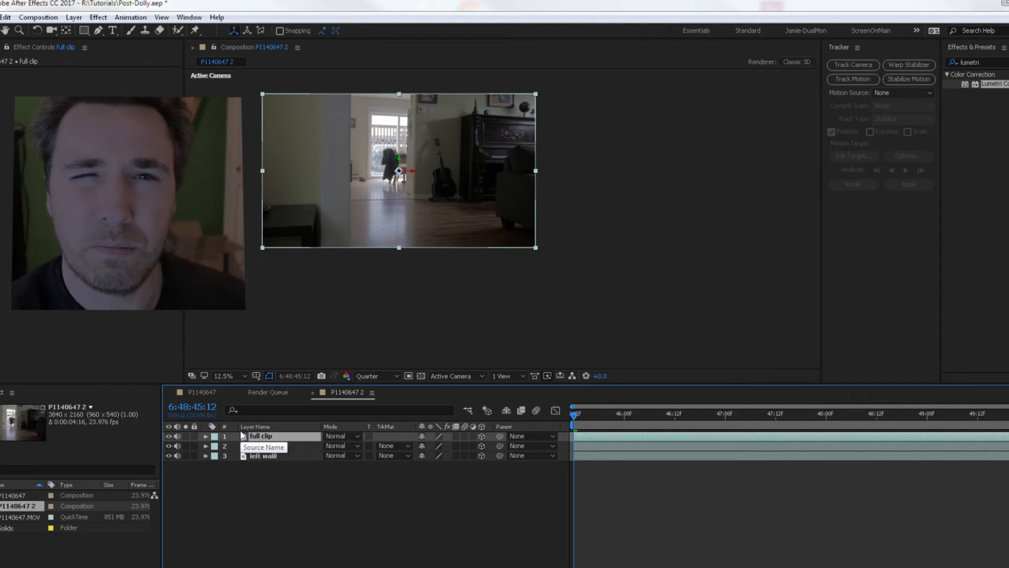
left_click_drag(269, 438, 279, 475)
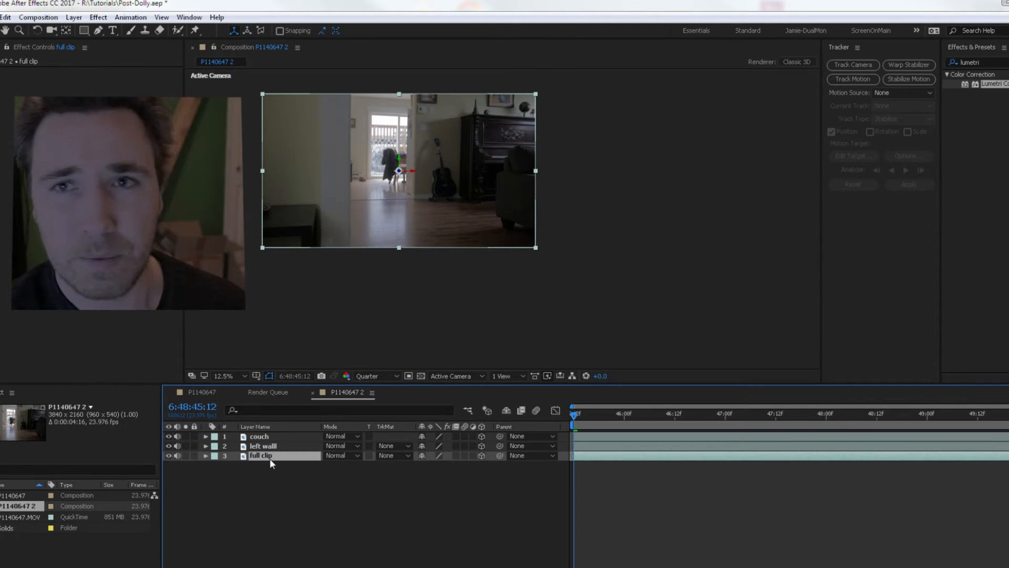
left_click(320, 494)
Select the left wall and couch layers in turn to examine which part of the frame each covers.
left_click(277, 445)
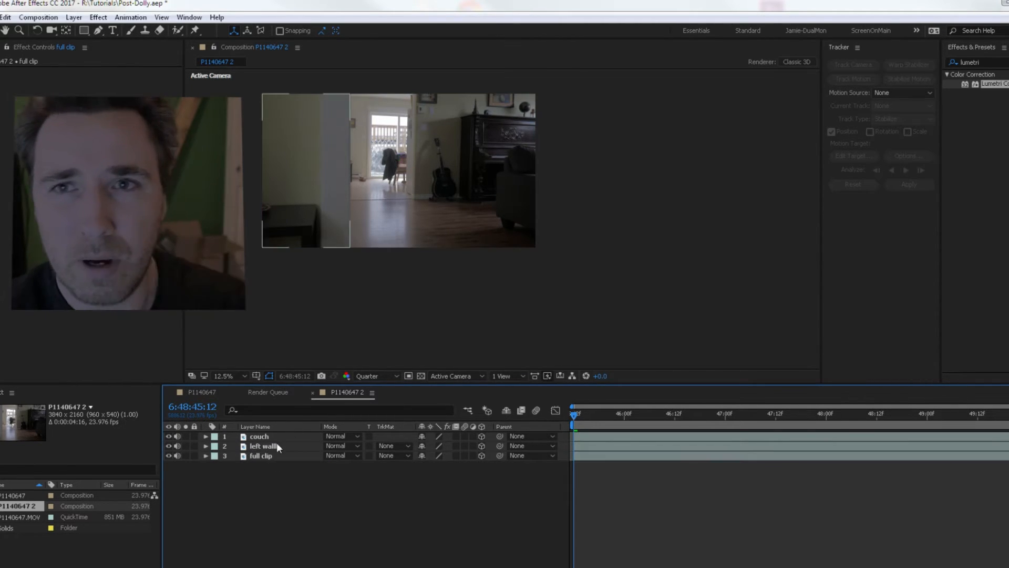
left_click(279, 436)
left_click(284, 446)
left_click(294, 483)
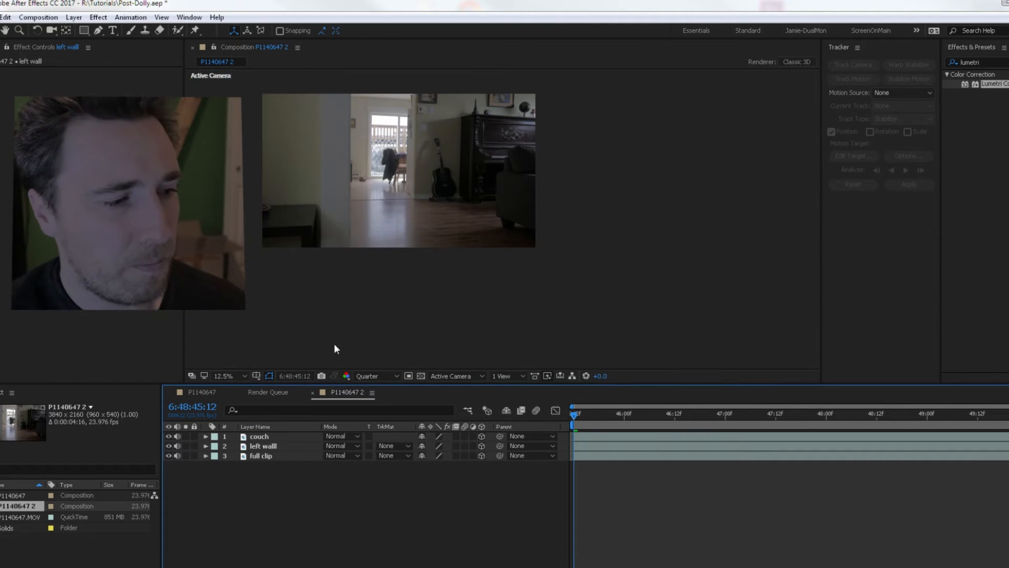
left_click(291, 447)
left_click(293, 473)
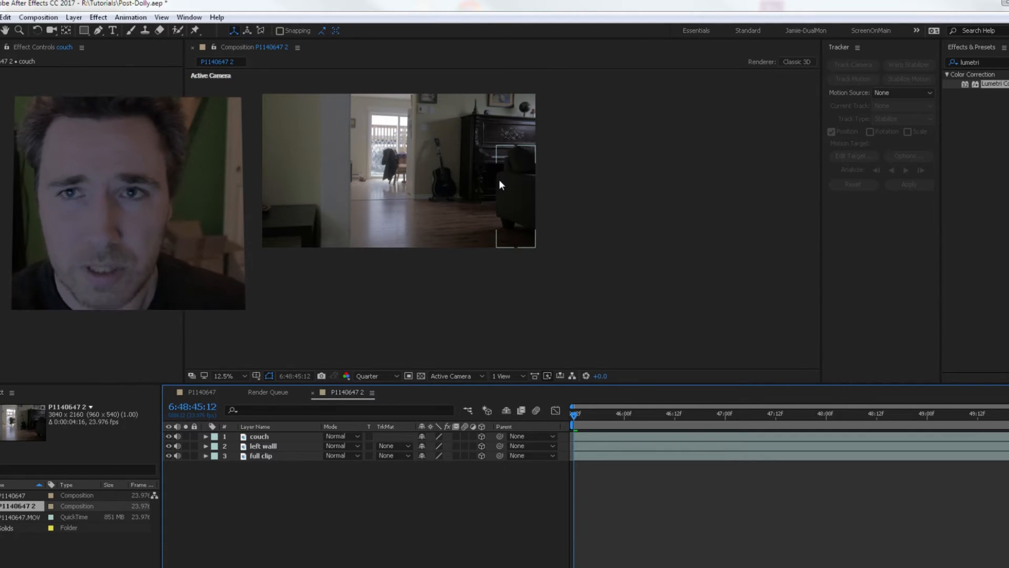
Preview the layered composition and move the current time to 6:48:45:16.
key("space")
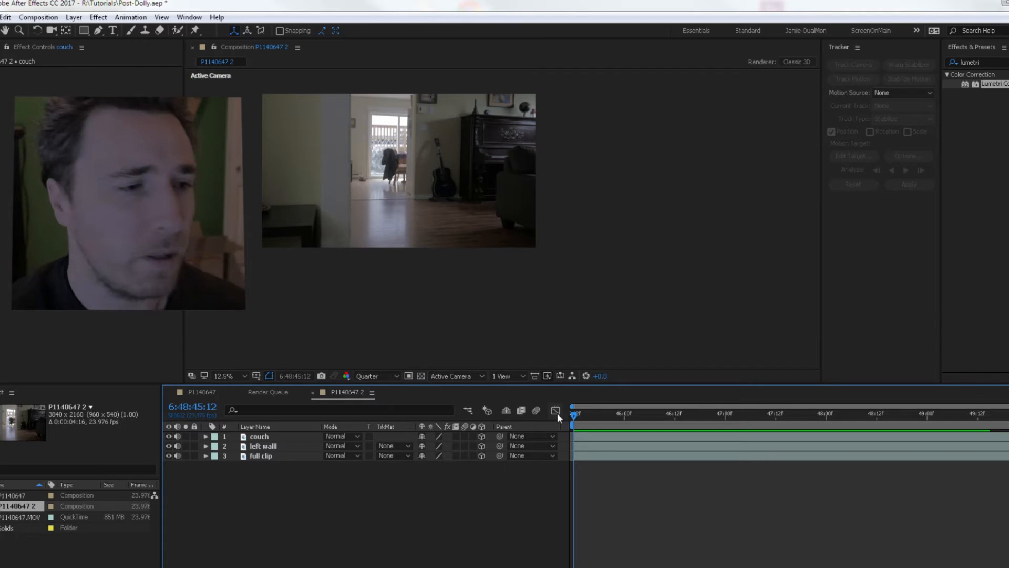
left_click(590, 414)
left_click(286, 438)
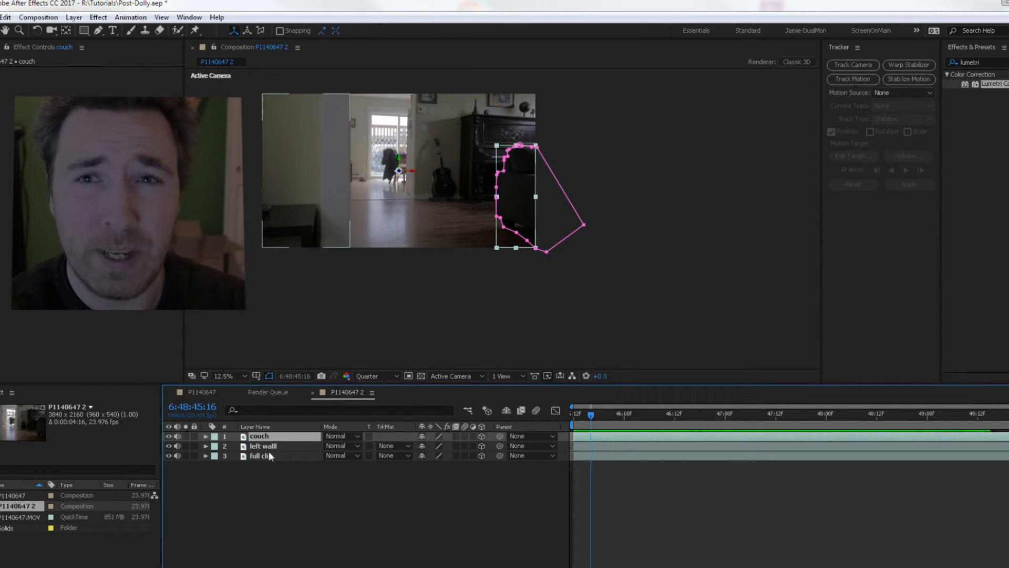
Switch the composition viewer to the Top view and fit the composition to the viewer.
left_click(389, 374)
left_click(453, 376)
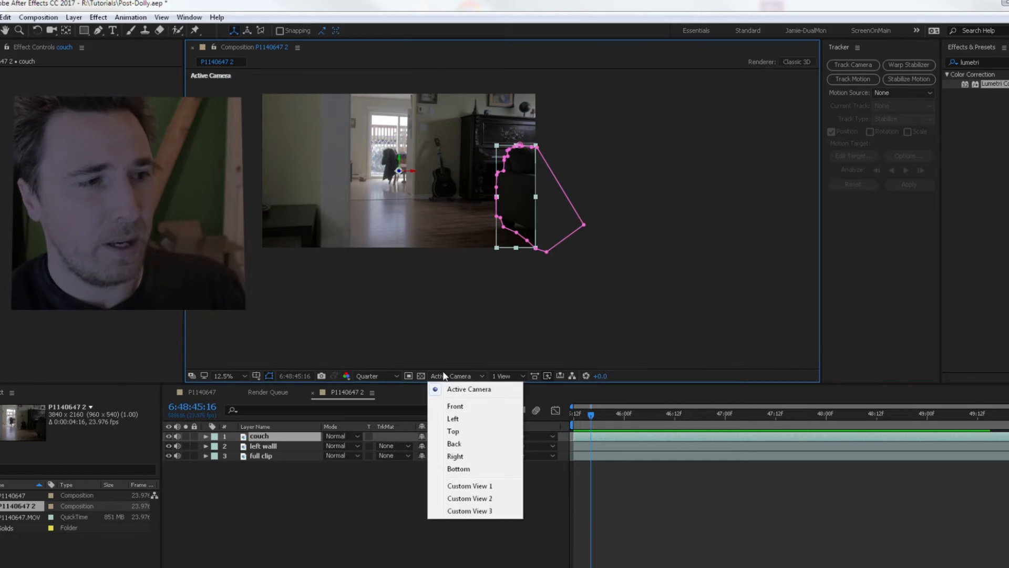
left_click(467, 430)
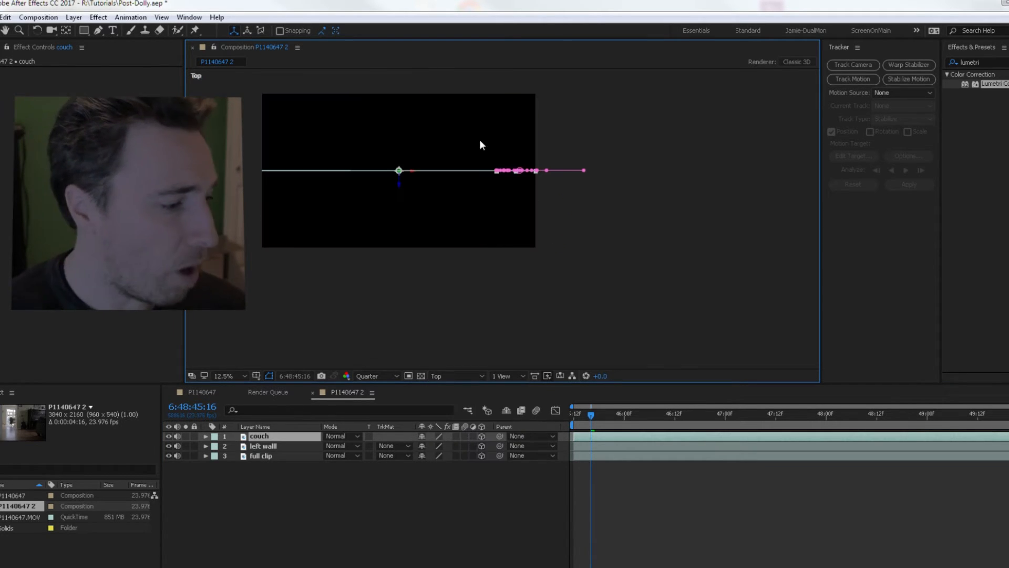
left_click(237, 372)
left_click(237, 402)
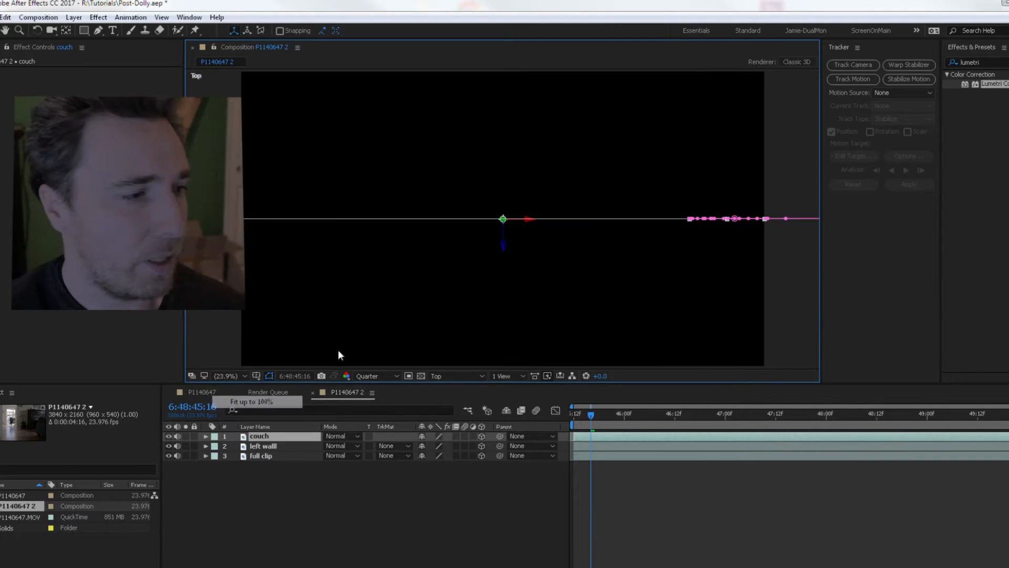
left_click(768, 252)
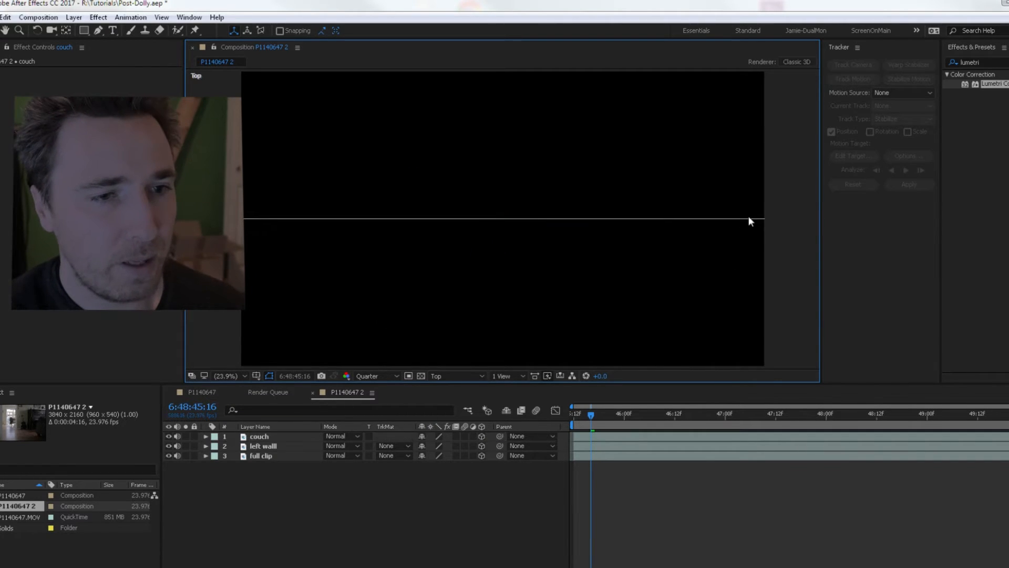
Move the couch layer forward in Z, toward the camera and away from the full clip plane, using the Top view.
left_click(269, 435)
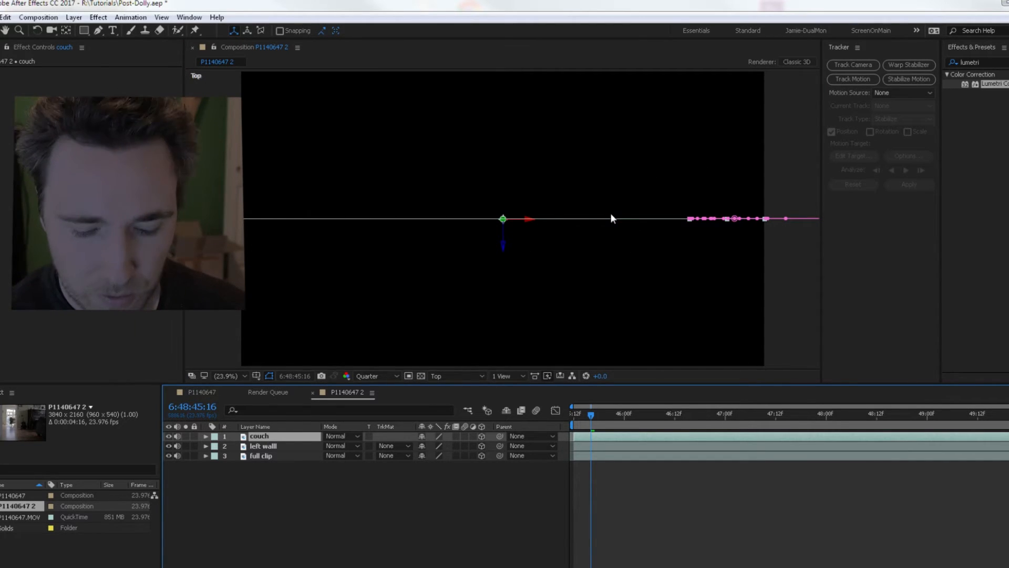
key("shift+Down")
key("shift+Down")
key("shift+Down")
key("shift+Down")
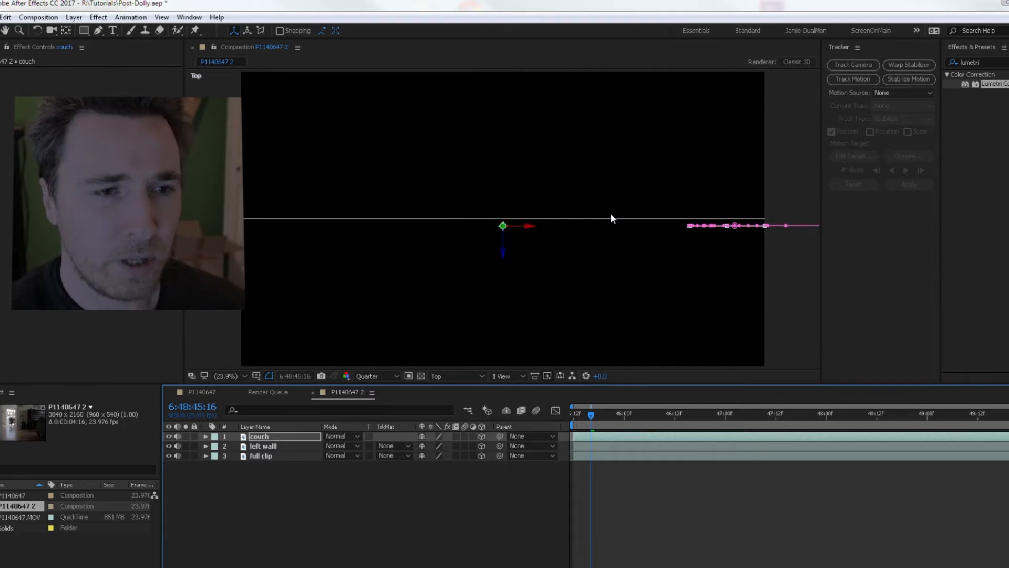
key("shift+Down")
key("shift+Down")
key("shift+Down")
key("shift+Down")
key("shift+Down")
key("shift+Down")
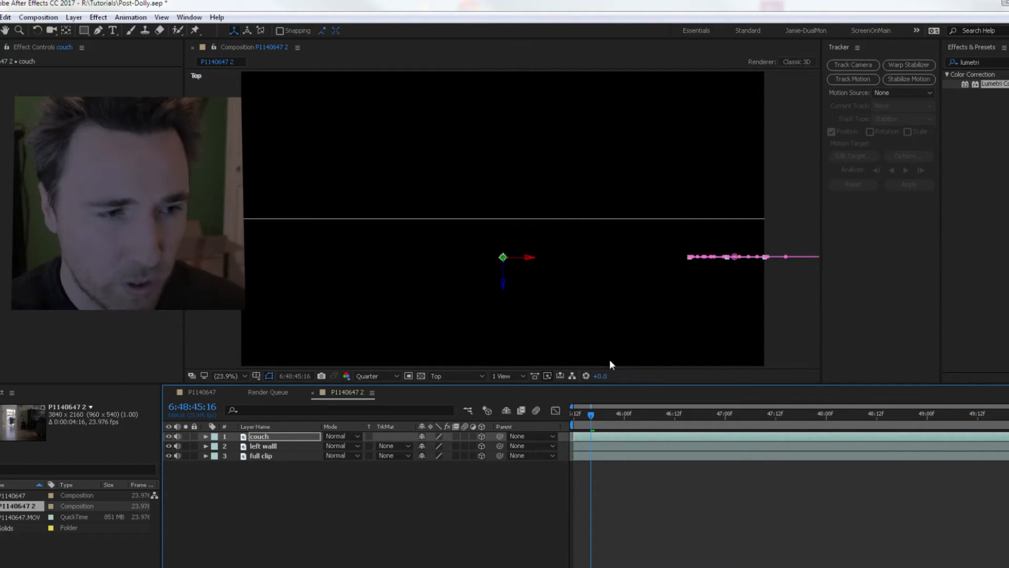
Move the left wall layer forward in Z until it lines up with the couch layer's depth.
left_click(281, 448)
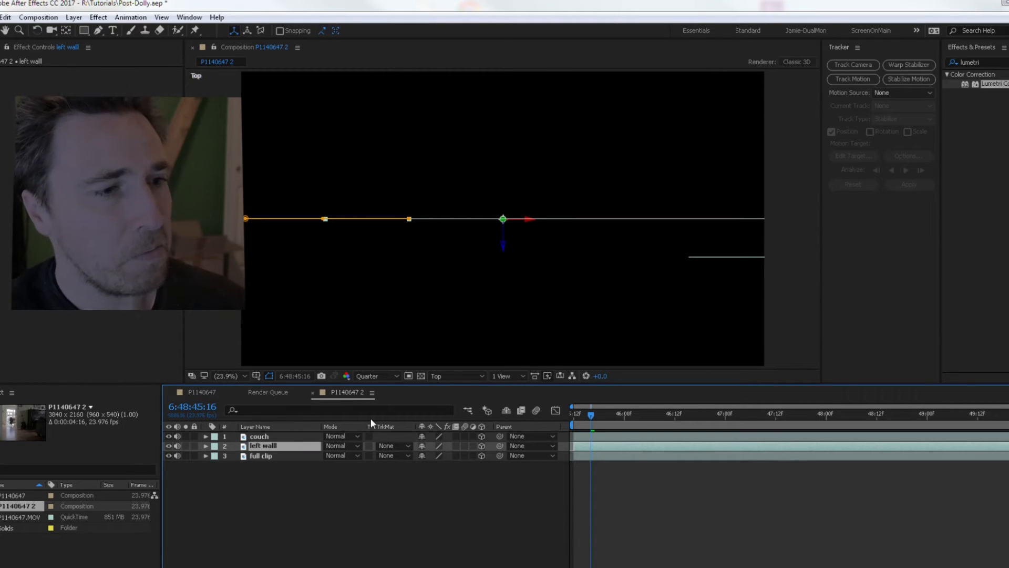
key("shift+Down")
key("shift+Down")
key("shift+Down")
key("shift+Down")
key("shift+Down")
key("shift+Down")
key("shift+Down")
key("shift+Down")
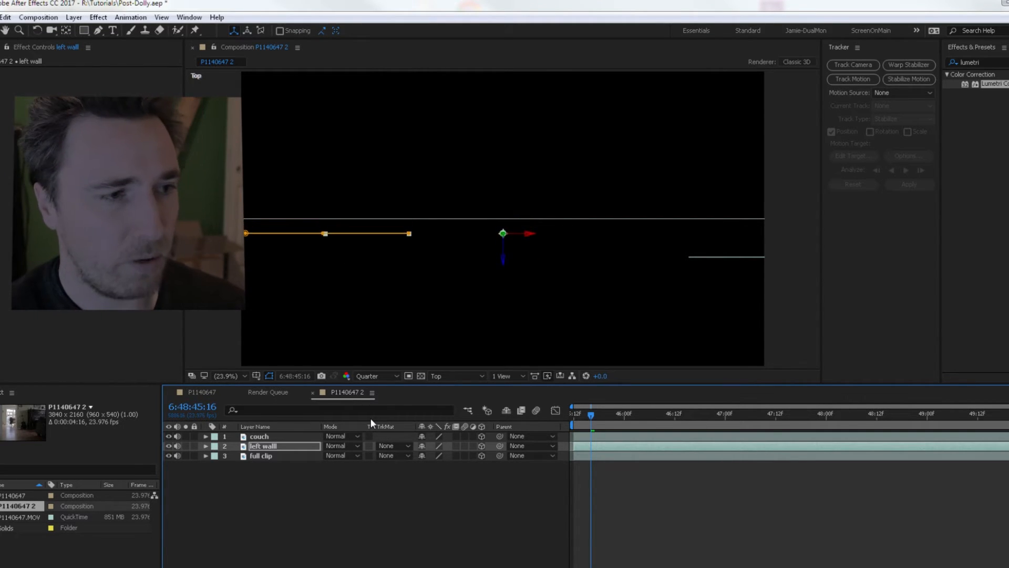
key("shift+Down")
key("shift+Down")
key("shift+Down")
key("shift+Down")
key("shift+Down")
key("shift+Down")
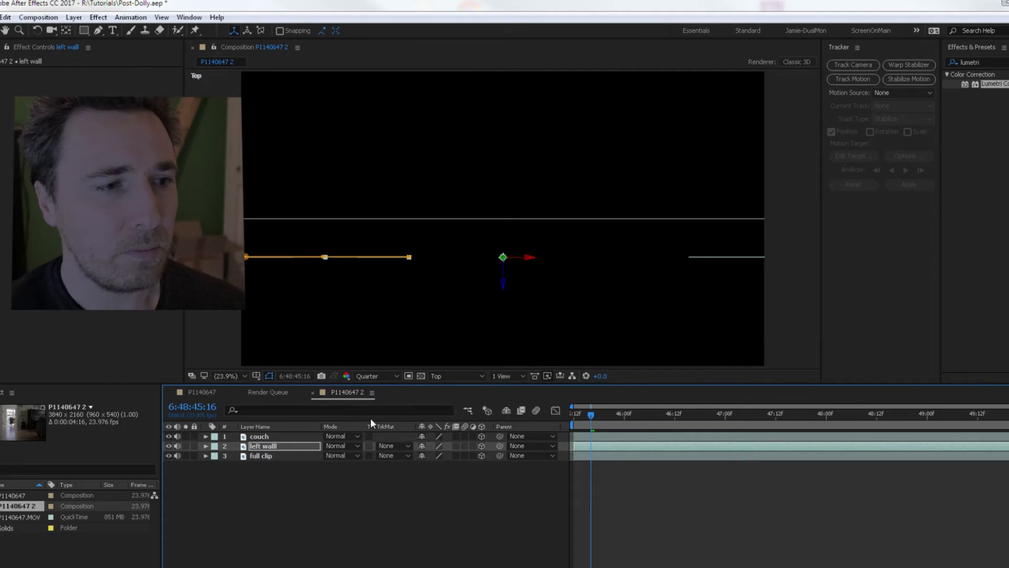
Return the viewer to the Active Camera view and deselect all layers.
left_click(461, 377)
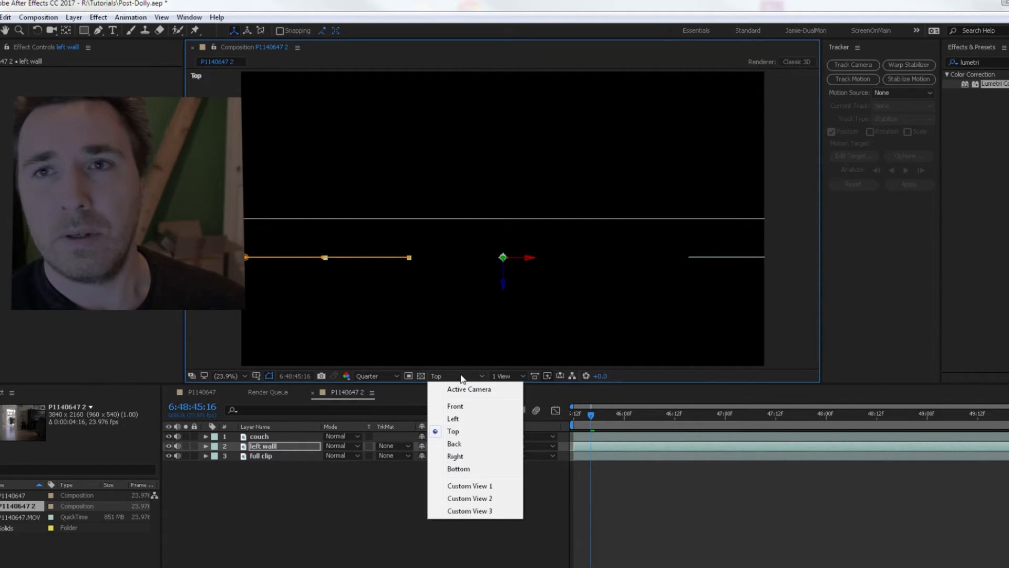
left_click(469, 389)
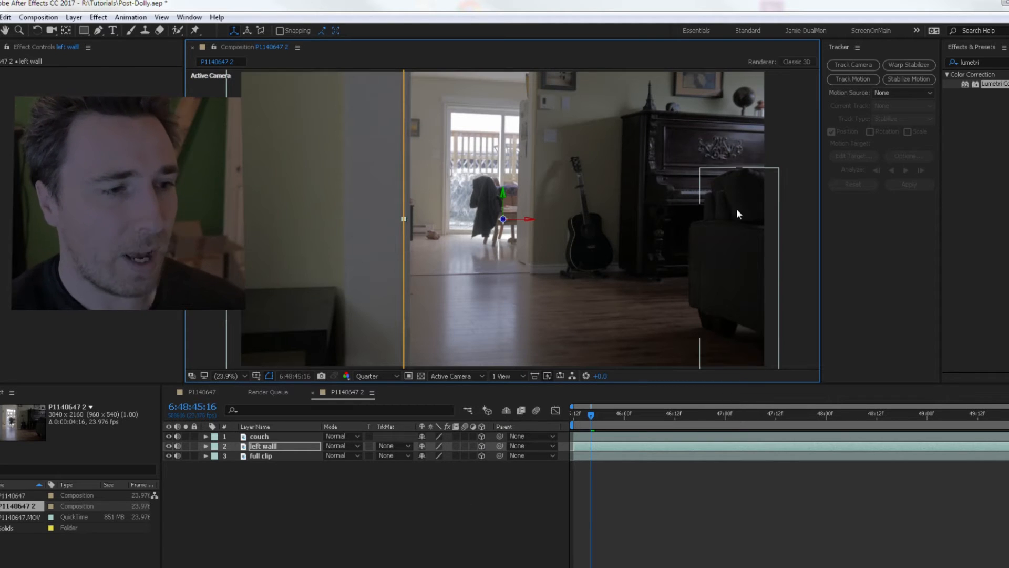
left_click(401, 533)
left_click(263, 446)
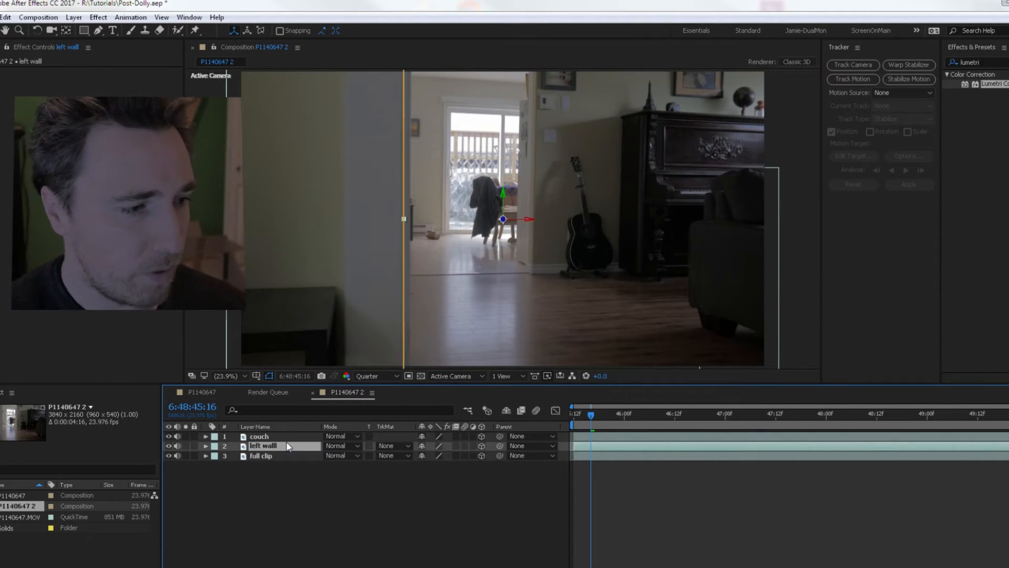
left_click(319, 251)
left_click(336, 491)
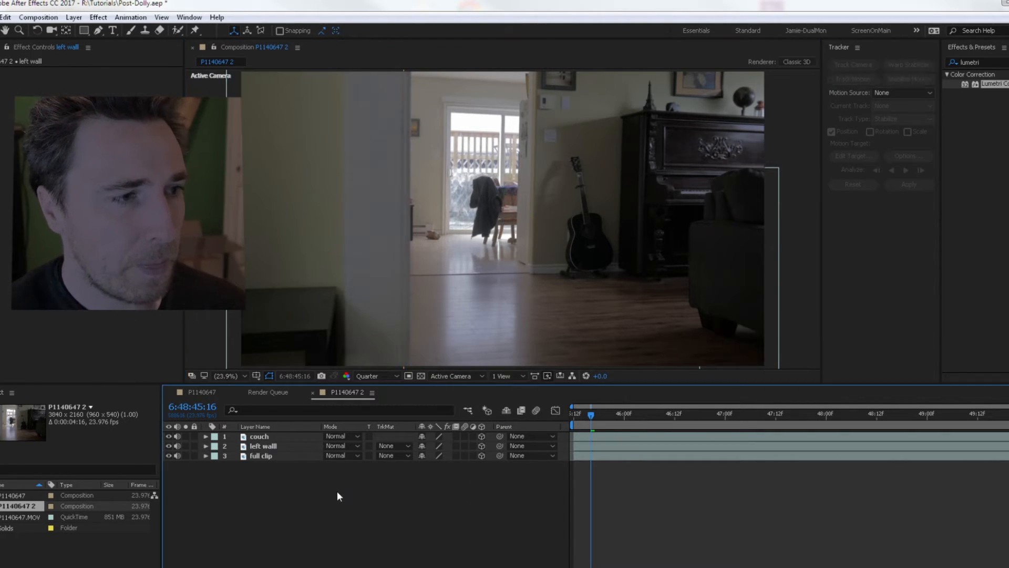
Toggle the left wall layer's visibility off and on to compare it with the original wall behind it.
left_click(166, 446)
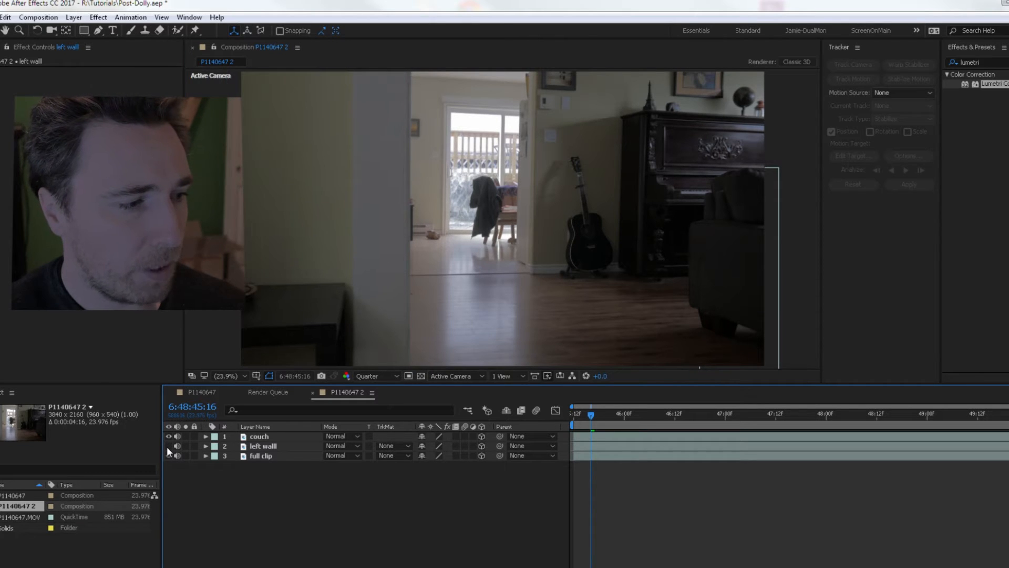
left_click(166, 446)
left_click(166, 446)
left_click(166, 447)
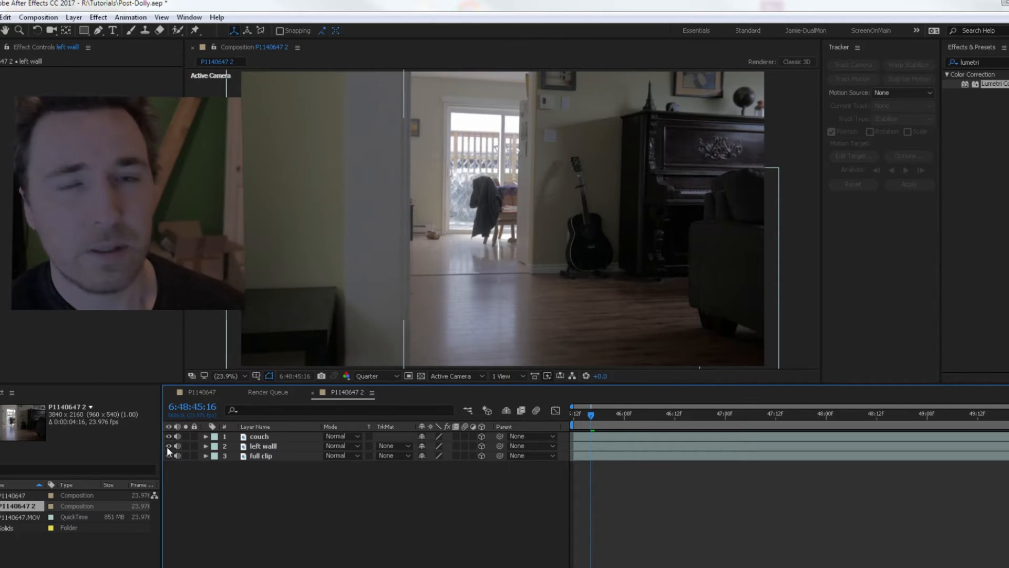
Shift the left wall layer slightly toward the doorway in the frame, to about X 1975, Y 1084.
left_click(364, 257)
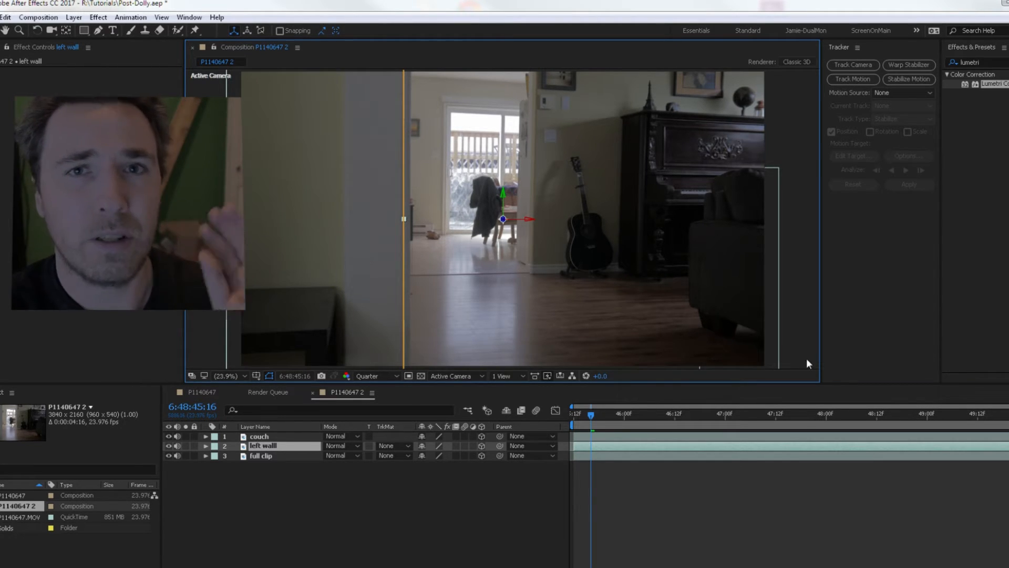
left_click(761, 227)
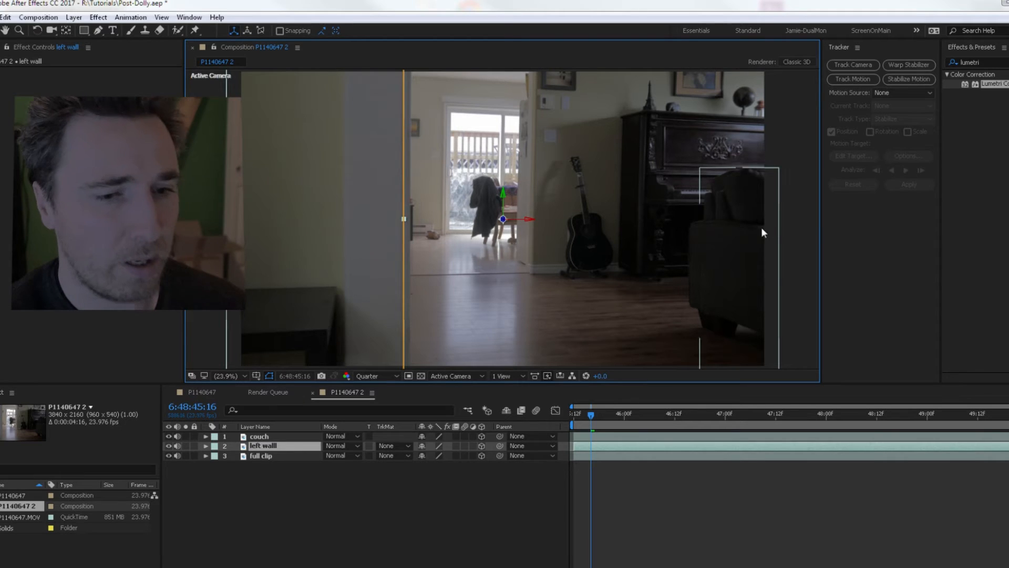
left_click(397, 521)
left_click(349, 295)
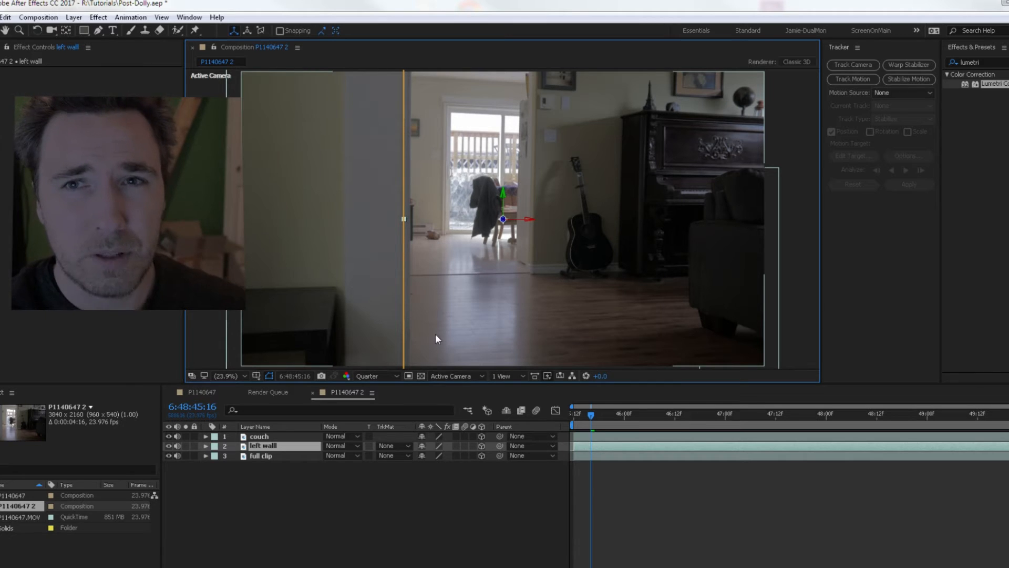
left_click_drag(380, 222, 329, 219)
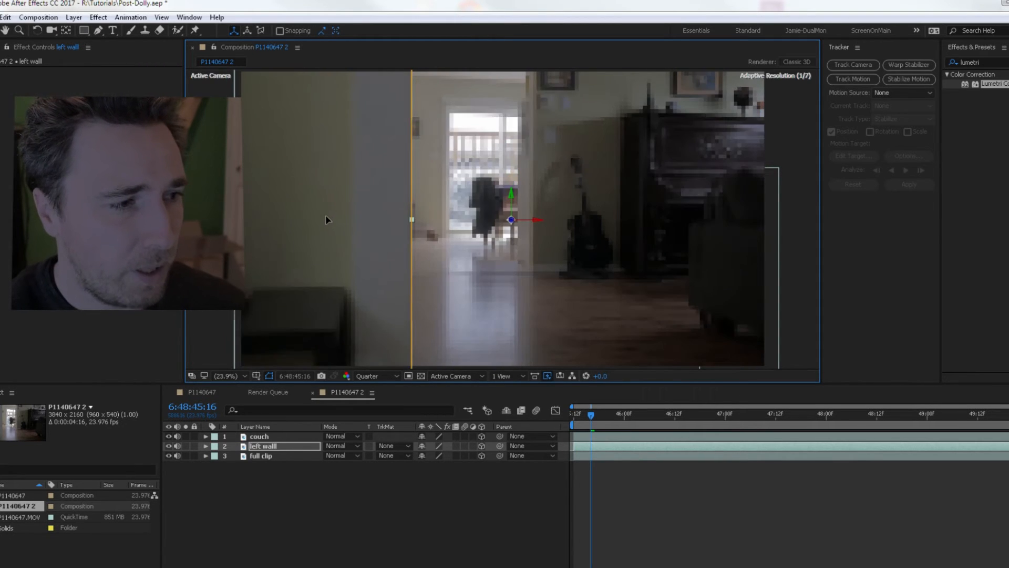
Reveal the left wall's transform properties and bring it closer to the camera, at position about 2445, 1030, -1643.
left_click(206, 445)
left_click(215, 465)
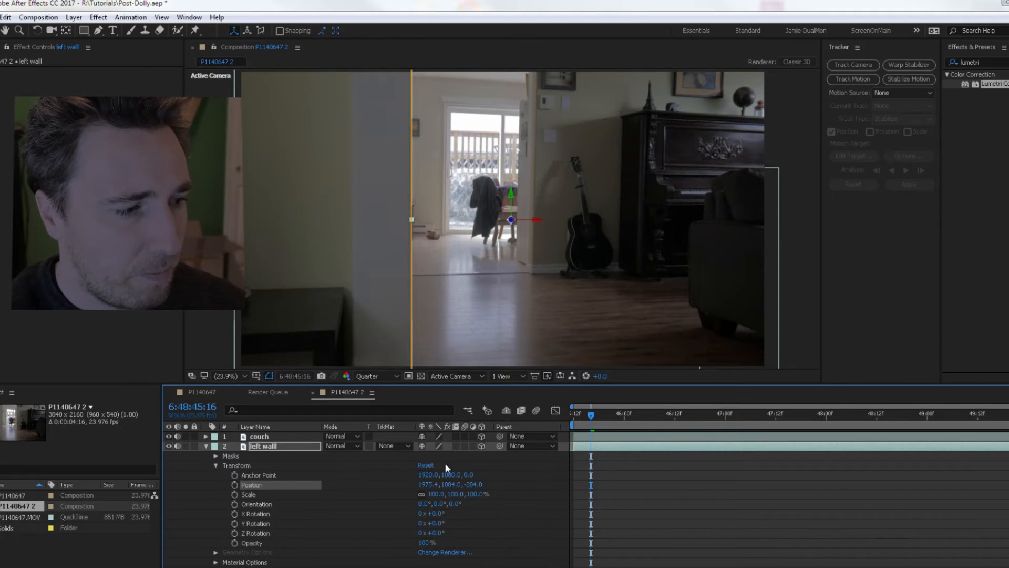
left_click_drag(459, 485, 431, 487)
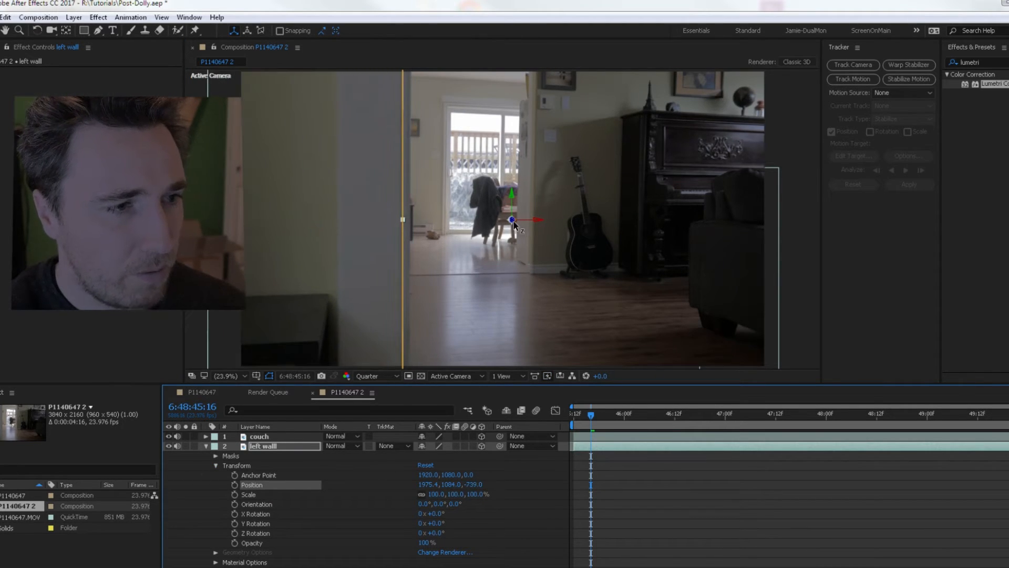
left_click_drag(514, 223, 394, 195)
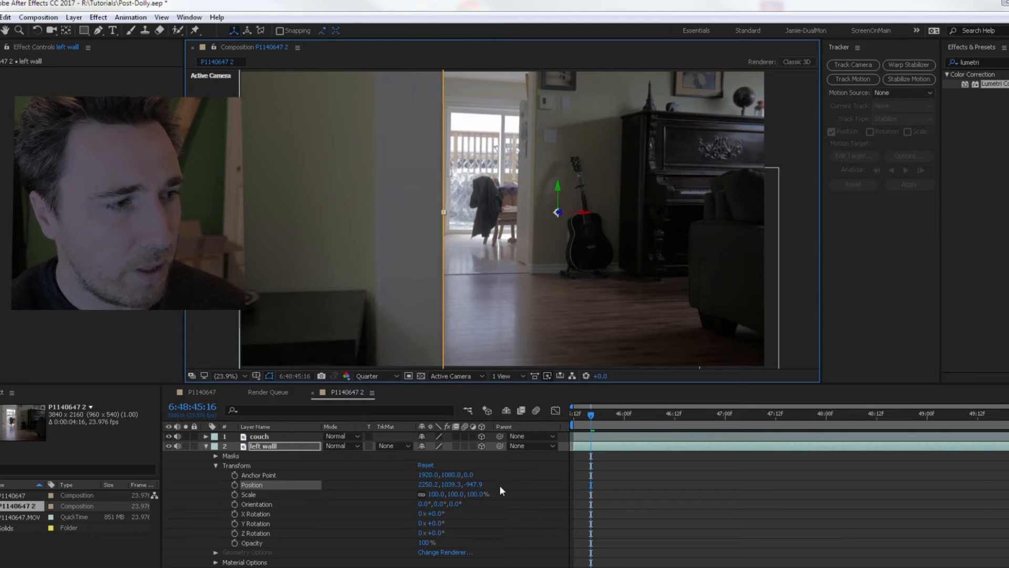
left_click_drag(475, 484, 442, 282)
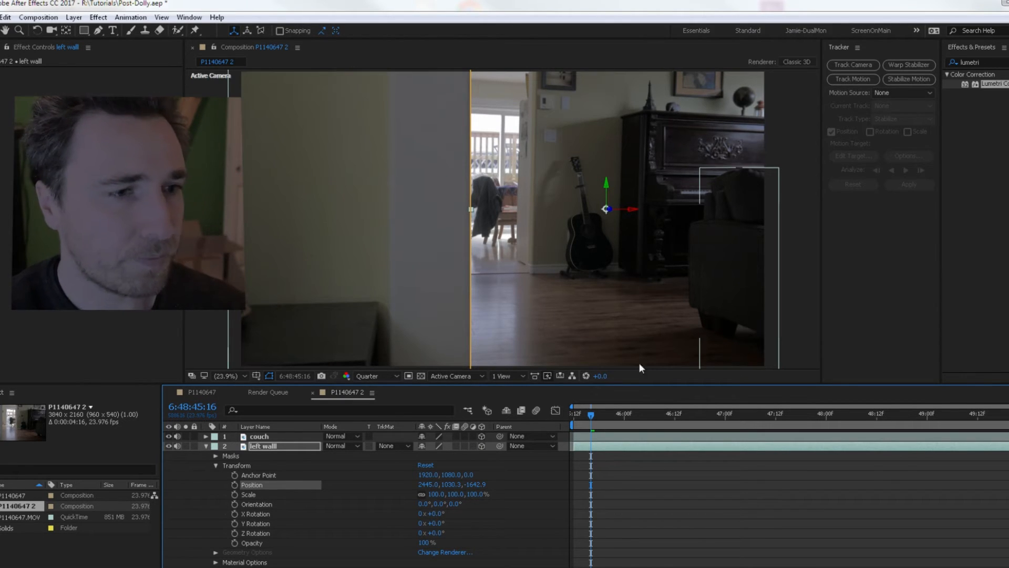
Collapse the left wall's properties and move the couch layer closer to the camera so it covers the original couch.
left_click(291, 436)
left_click(206, 445)
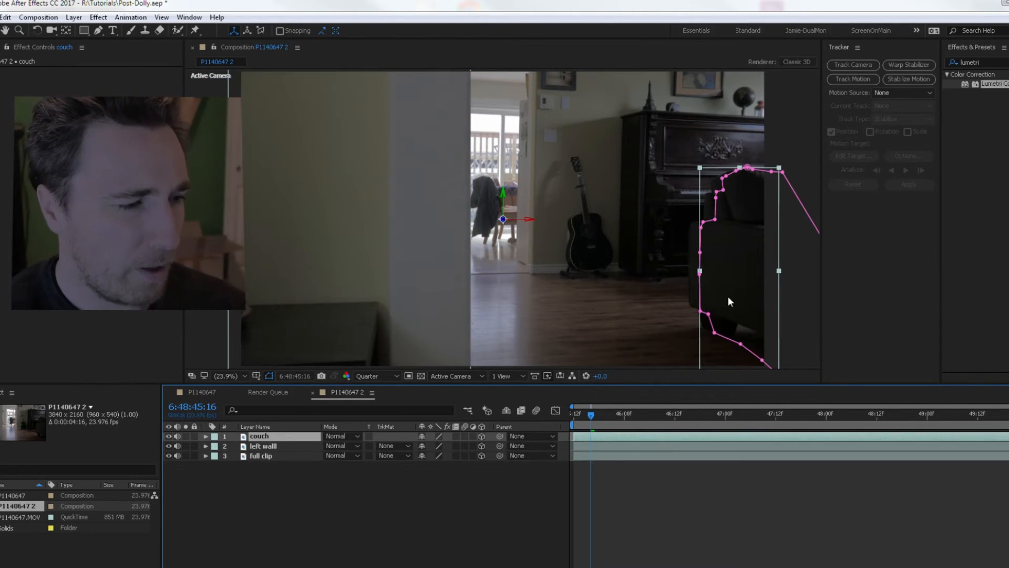
key("period")
left_click(747, 243)
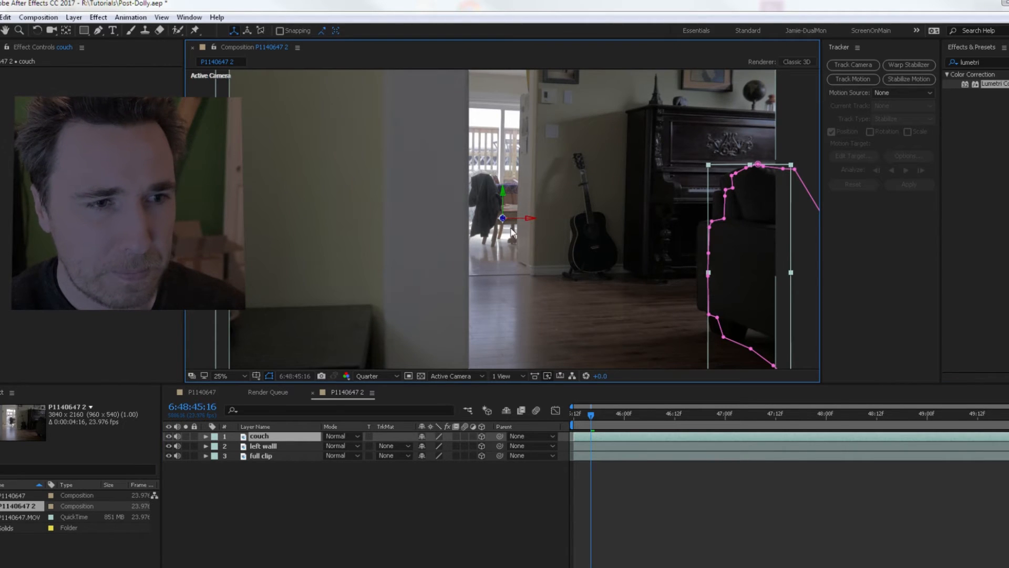
left_click_drag(503, 219, 730, 242)
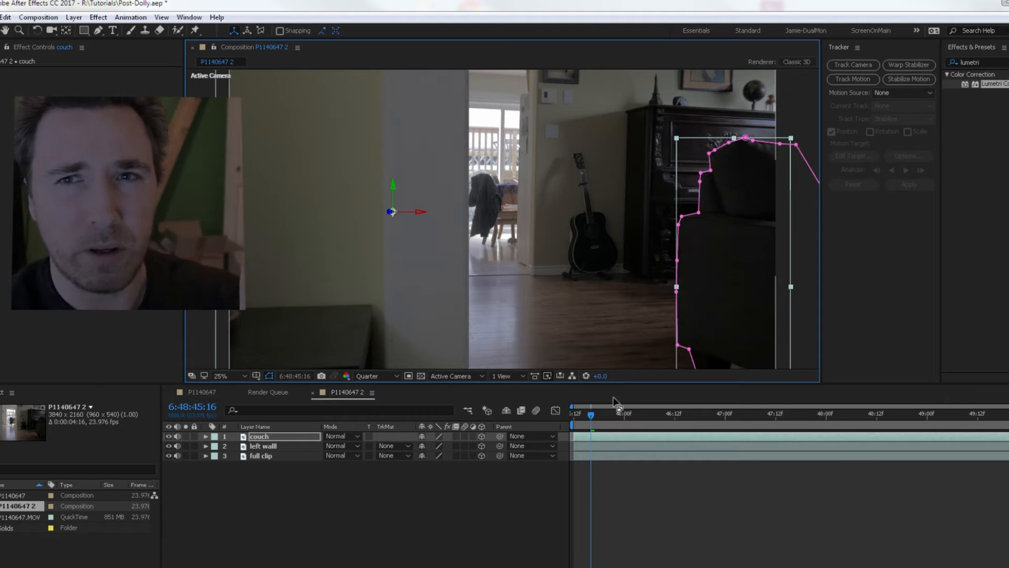
Solo the full clip layer to examine the original shot, and bring the other layers back.
left_click(199, 456)
left_click(185, 455)
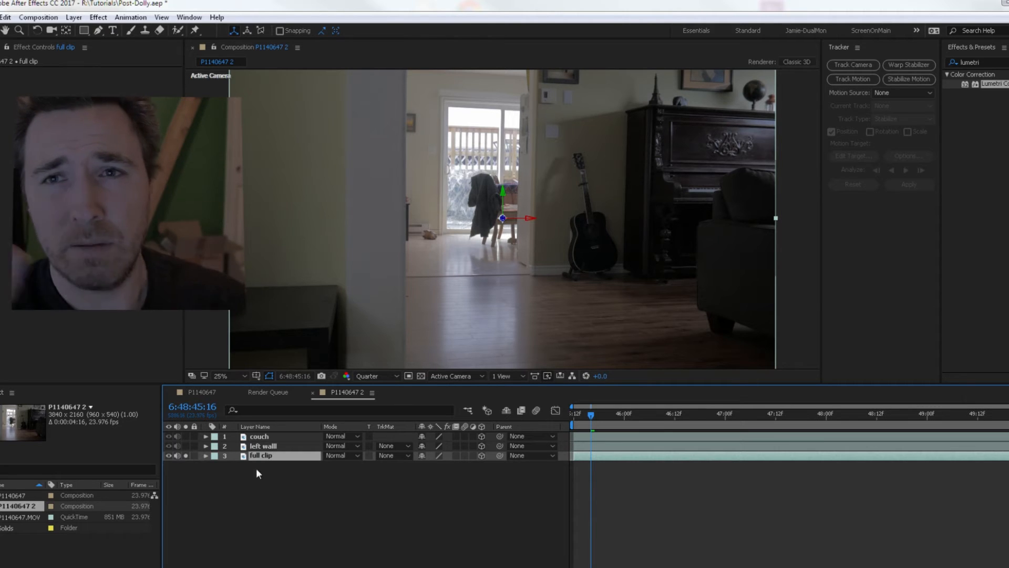
left_click(186, 455)
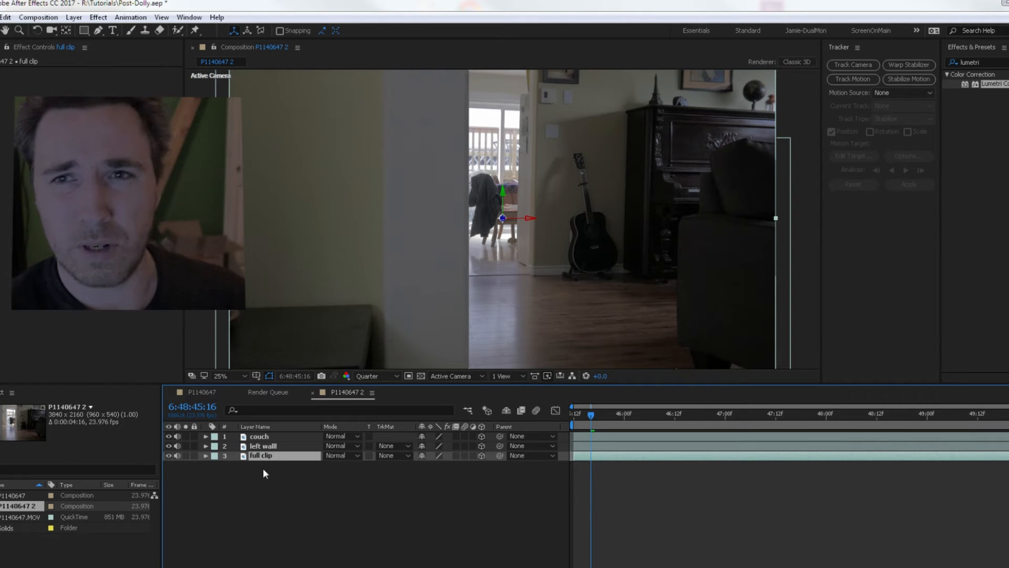
Preview the clip from its start at 6:48:45:12, with all layers and with only full clip soloed, to compare the two.
left_click_drag(591, 415, 529, 417)
key("space")
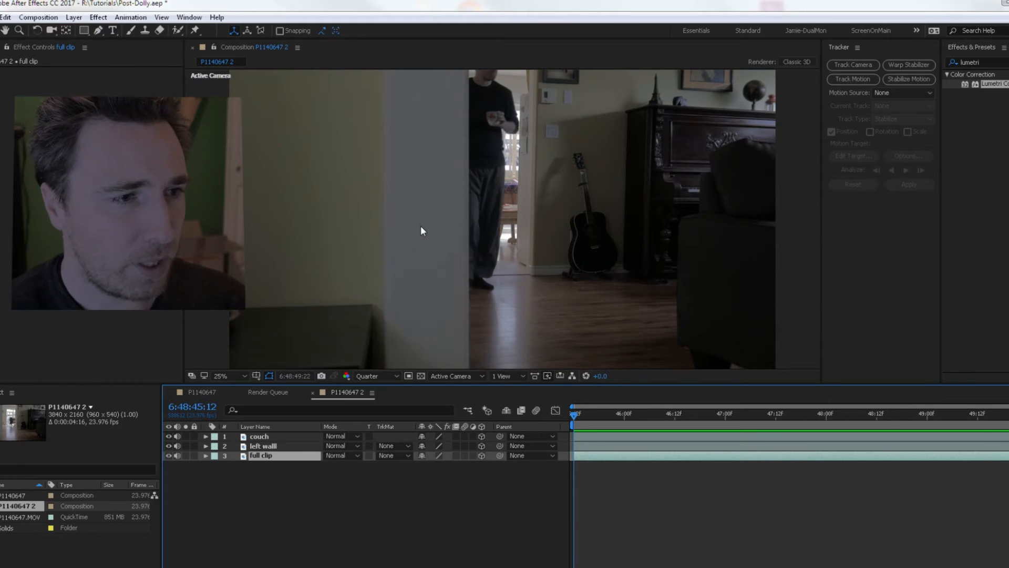
key("space")
left_click_drag(595, 409, 502, 412)
left_click(185, 455)
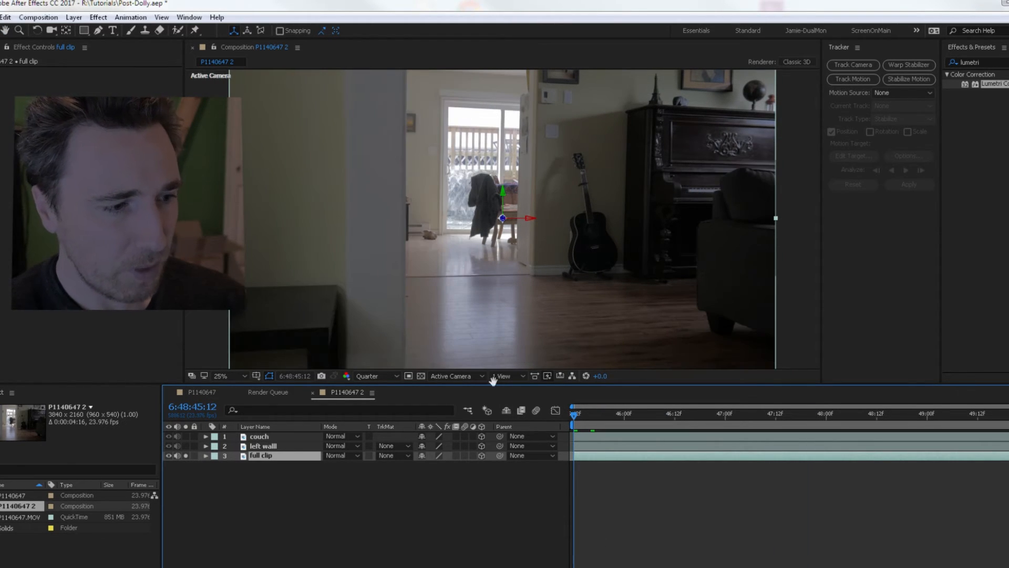
key("space")
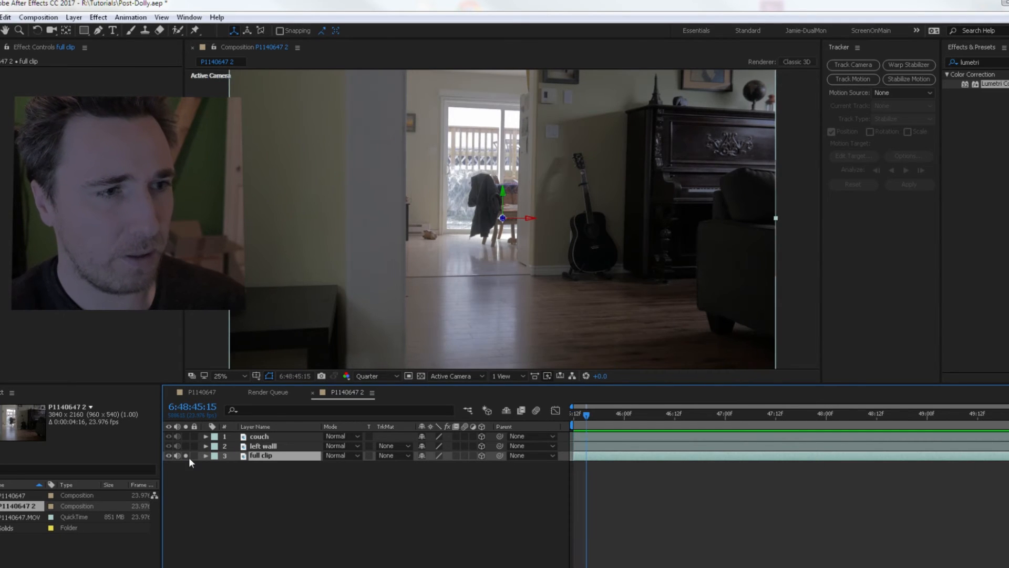
left_click(186, 455)
key("space")
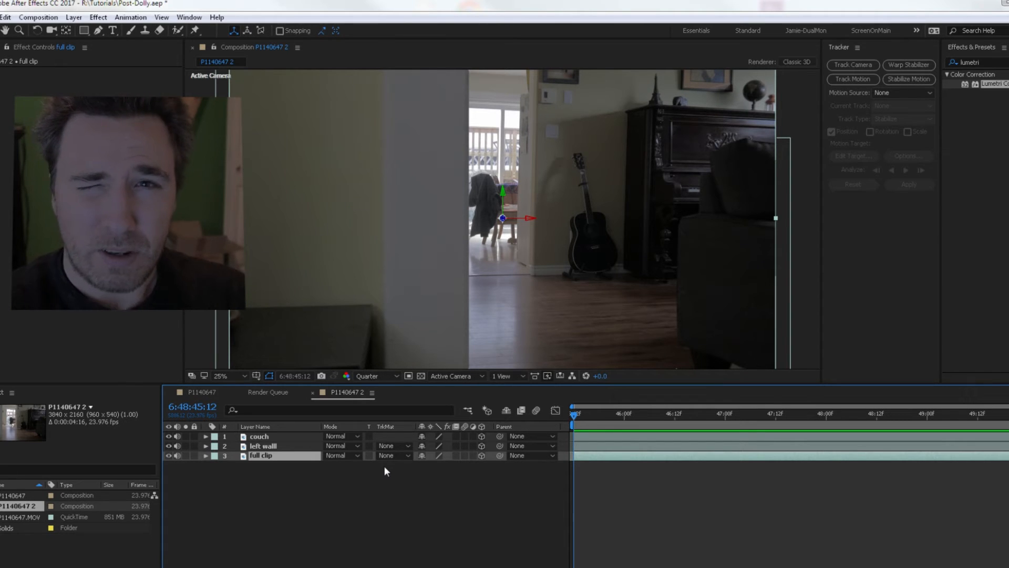
right_click(342, 505)
mouse_move(431, 395)
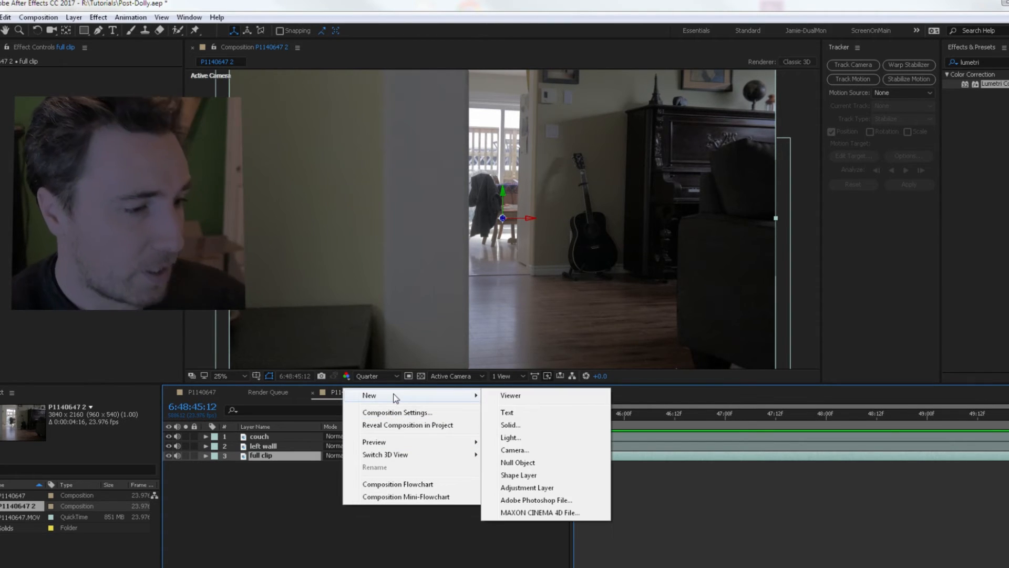
left_click(560, 455)
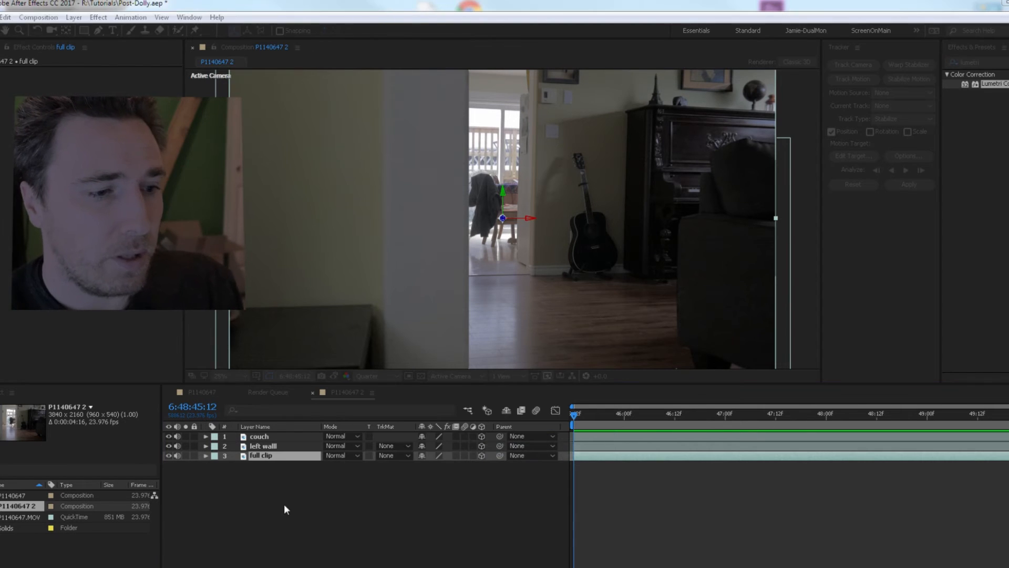
left_click(355, 269)
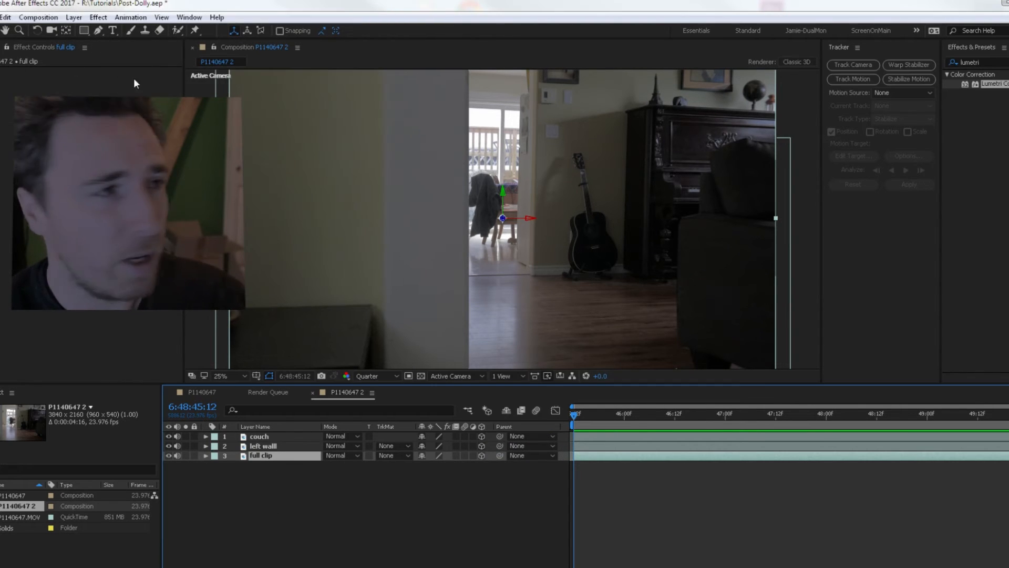
left_click(74, 17)
mouse_move(82, 31)
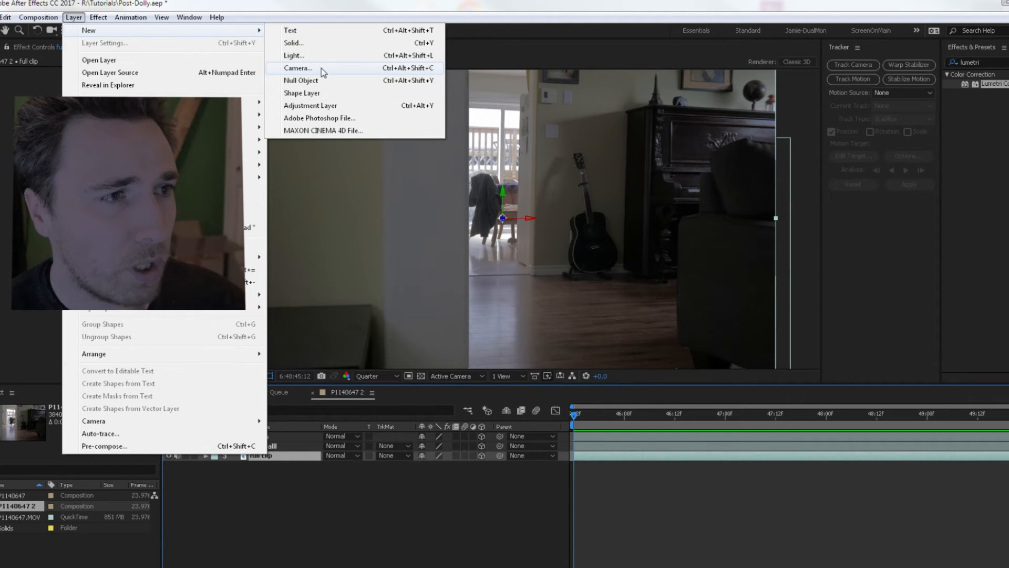
left_click(304, 476)
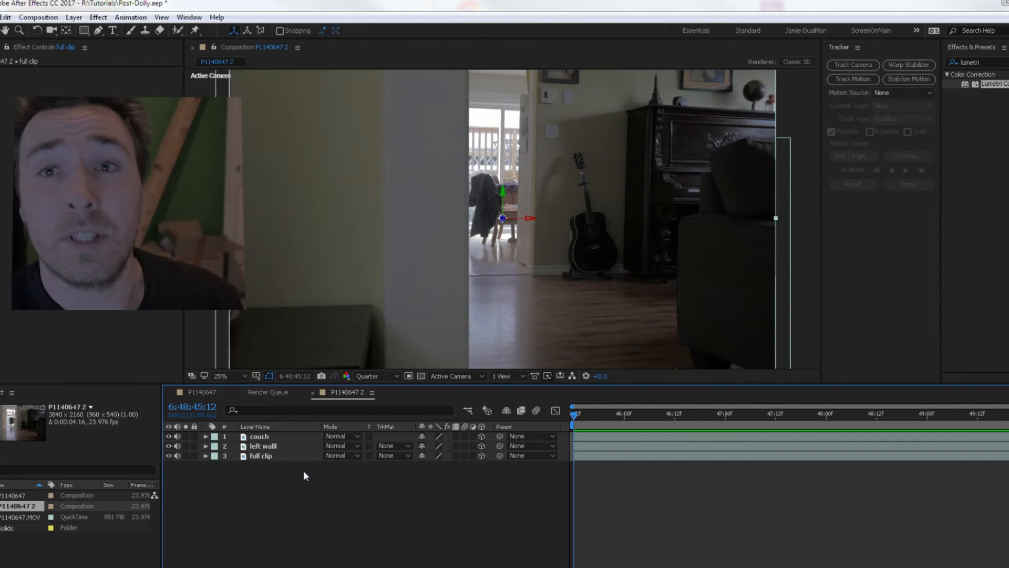
Create a two-node camera named Camera 1 with the 24mm preset.
right_click(279, 491)
mouse_move(327, 383)
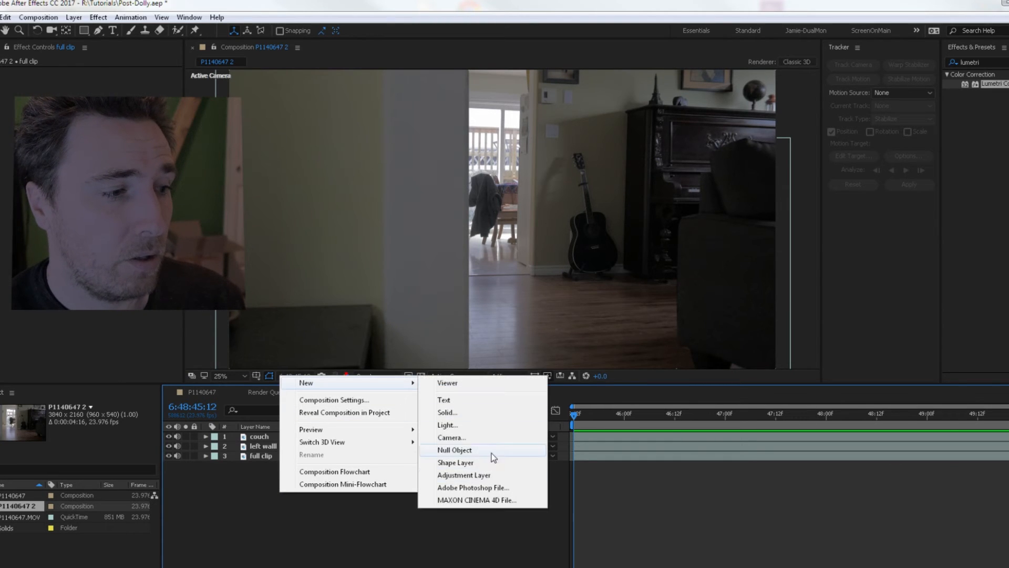
left_click(489, 437)
left_click(242, 57)
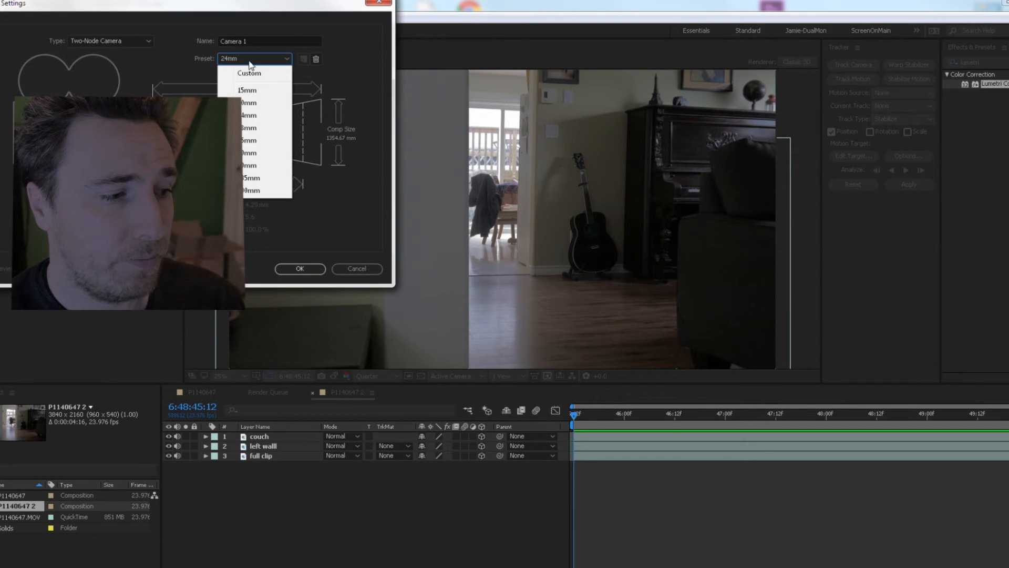
left_click(261, 114)
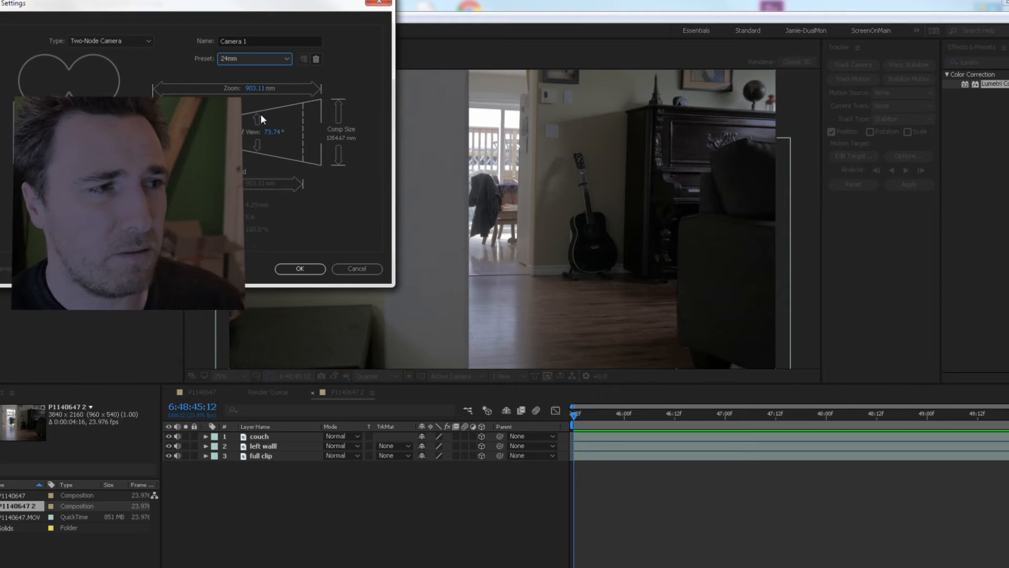
left_click(306, 271)
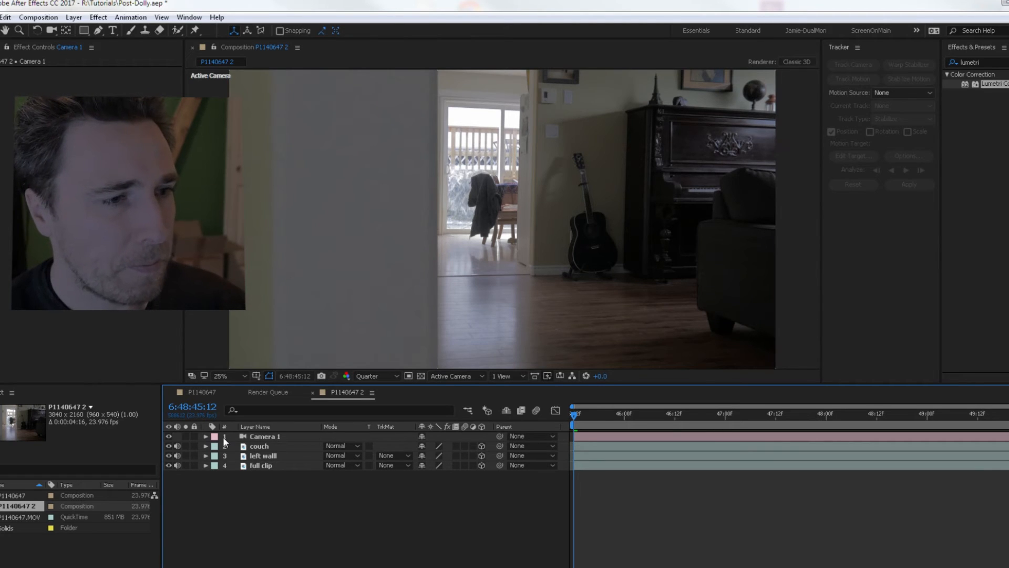
Reveal Camera 1's transform properties and keyframe its Position and Point of Interest at 6:48:45:12, selecting both keyframes.
left_click(205, 436)
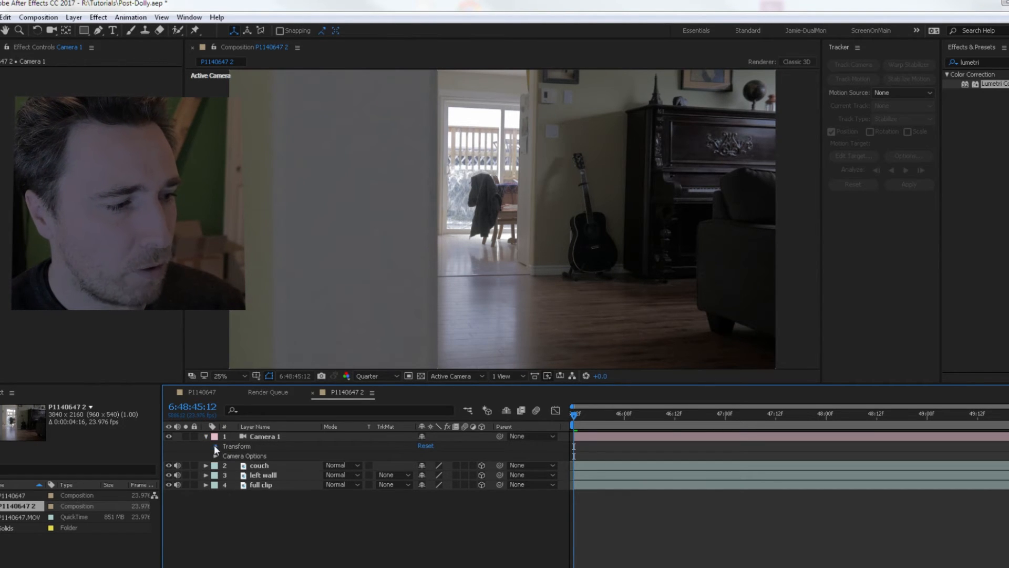
left_click(214, 446)
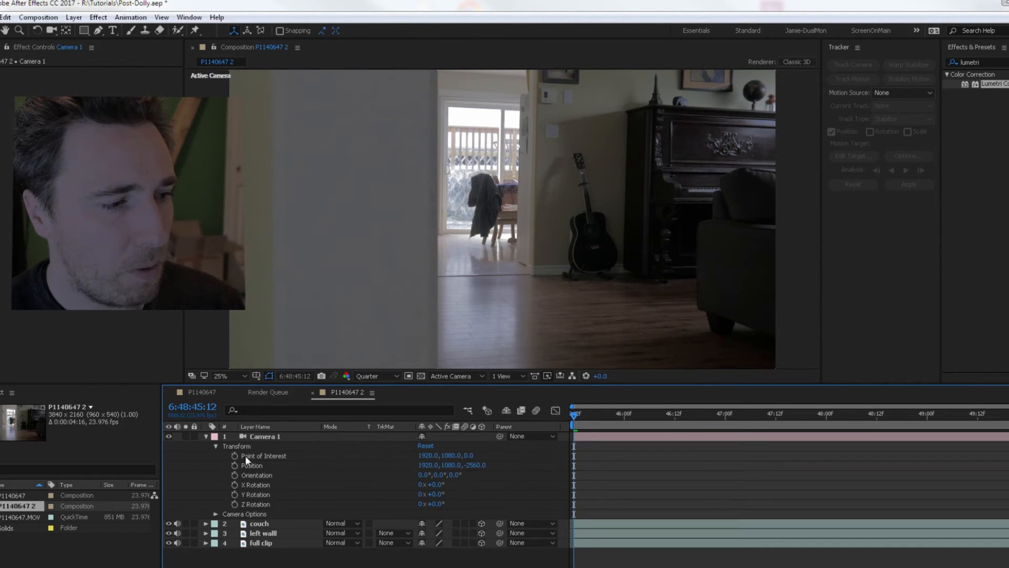
left_click(214, 514)
left_click(215, 446)
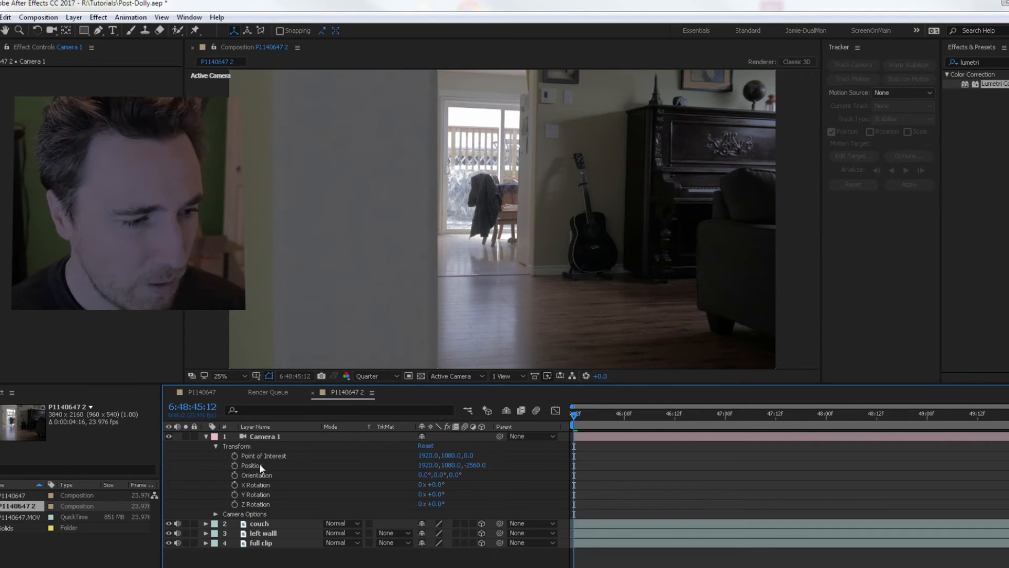
left_click(234, 466)
left_click(235, 456)
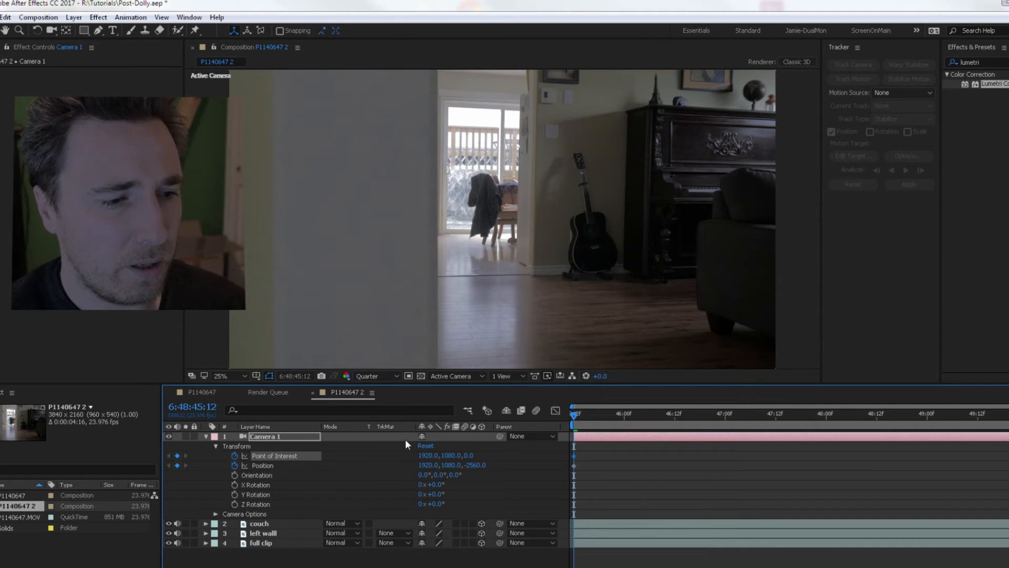
left_click(575, 466, "shift")
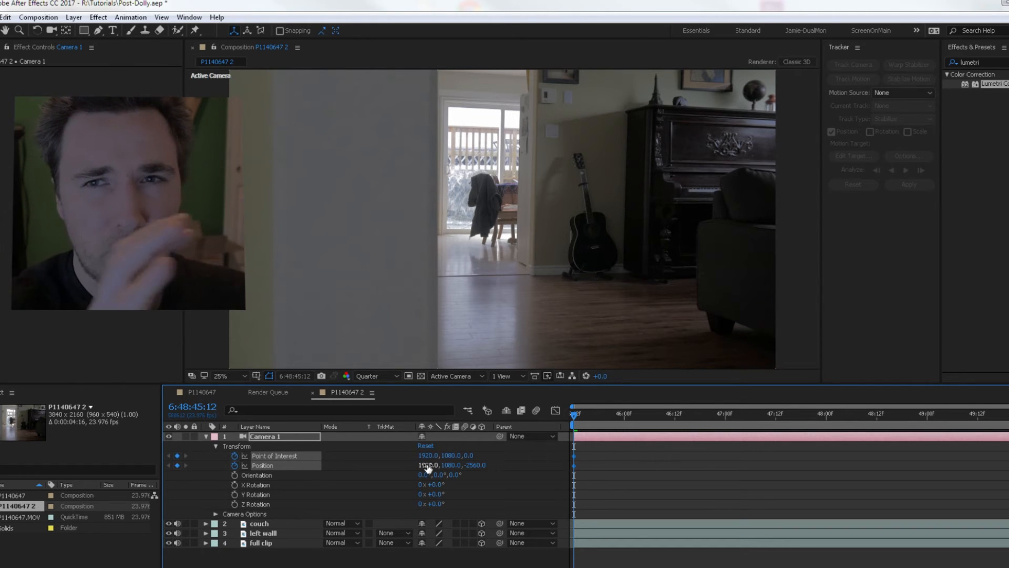
Shift the camera's starting Position to about 1547, 1080, -2560 and its Point of Interest to about 1576, 1080, 0.
left_click_drag(429, 467, 361, 469)
left_click_drag(433, 461, 327, 472)
mouse_move(430, 460)
left_mouse_down()
mouse_move(408, 461)
mouse_move(410, 471)
mouse_move(424, 456)
mouse_move(414, 456)
left_mouse_up()
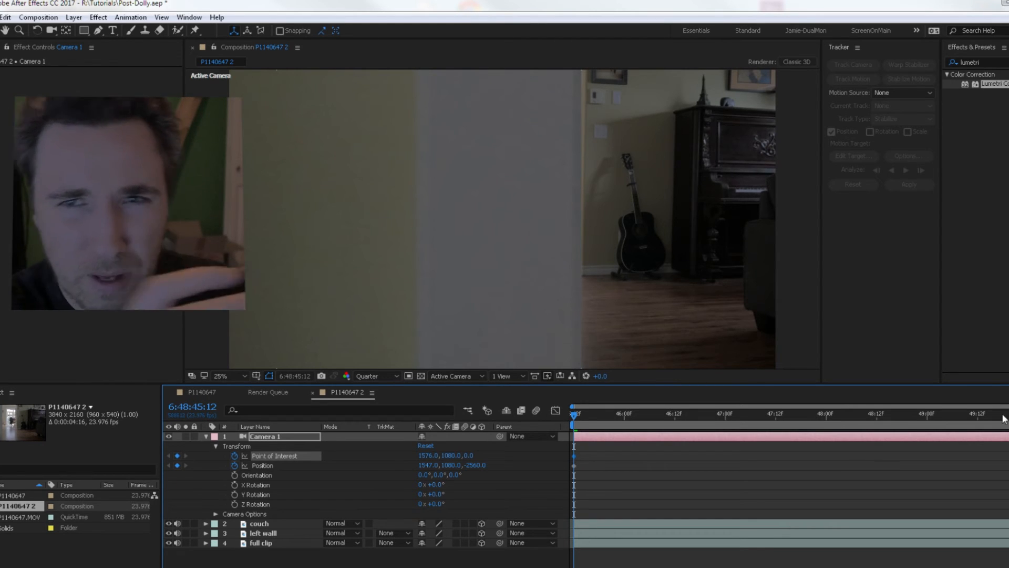
Add Position and Point of Interest keyframes for the camera near the end of the clip, at 6:48:49:23.
left_click(1008, 415)
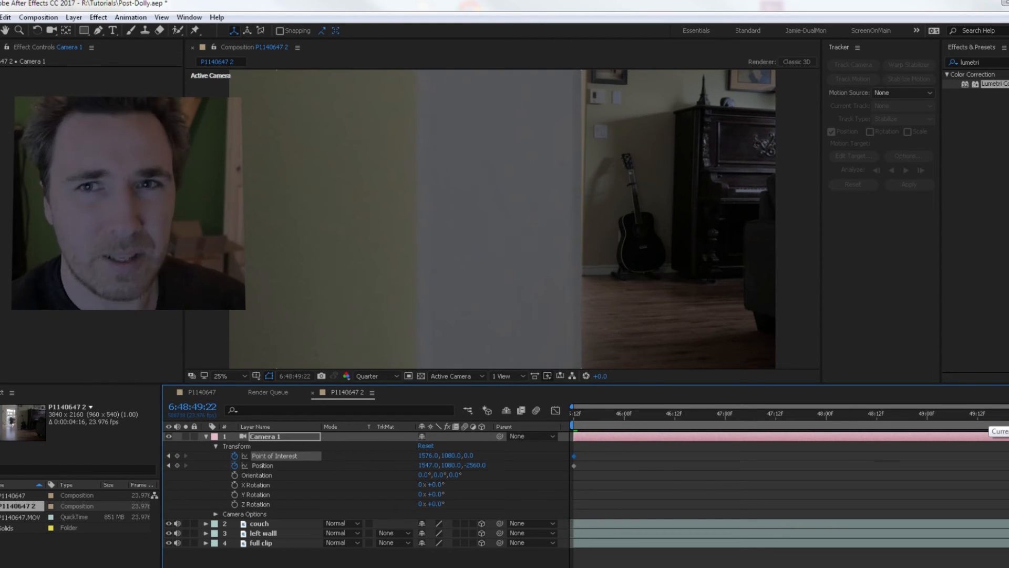
left_click_drag(926, 414, 1008, 414)
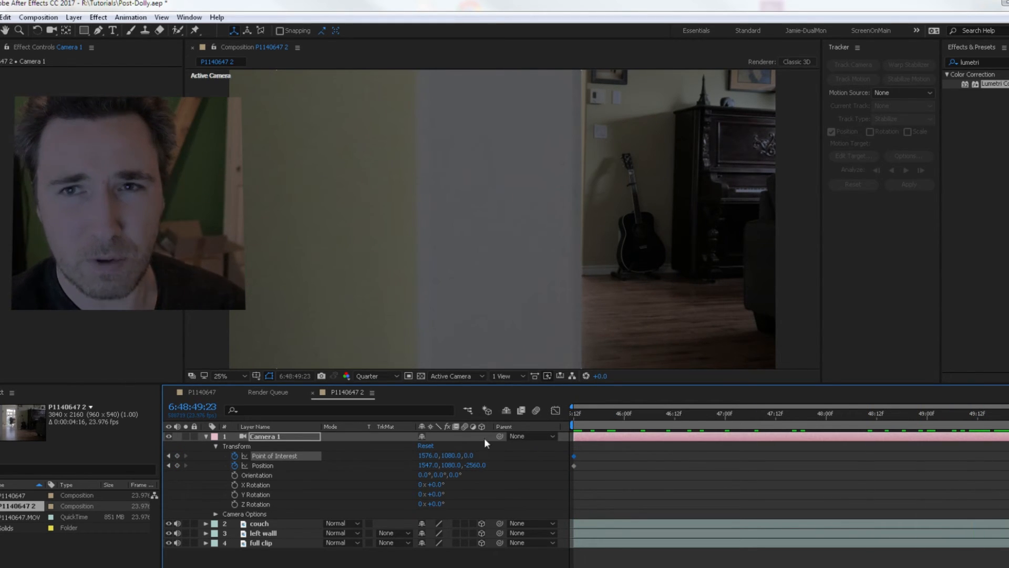
left_click(177, 465)
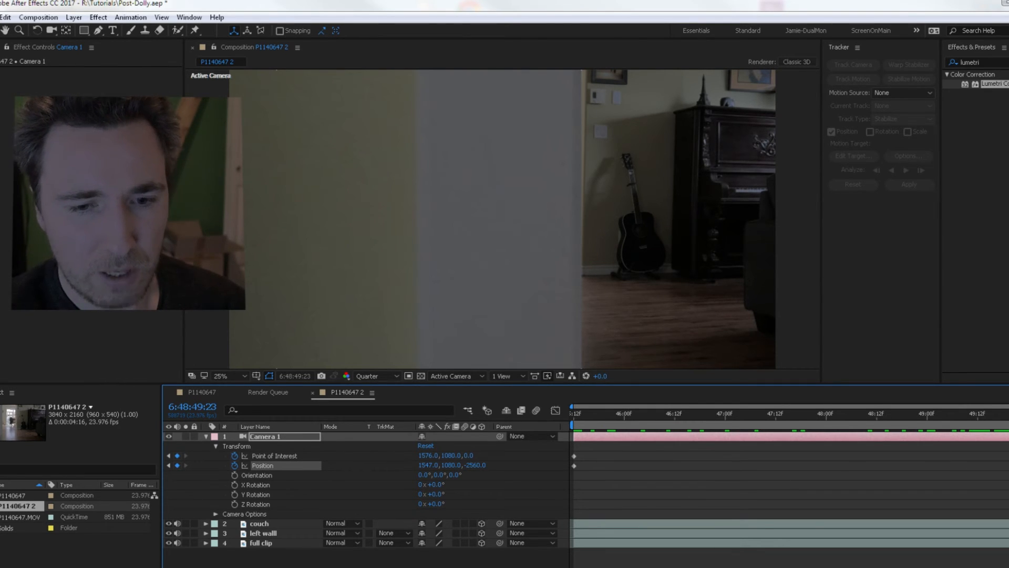
Move the camera's end Position to about 2160, 1070, -2560 and its Point of Interest to about 1975, 1074, 0.
left_click(274, 455)
left_click_drag(426, 469, 877, 447)
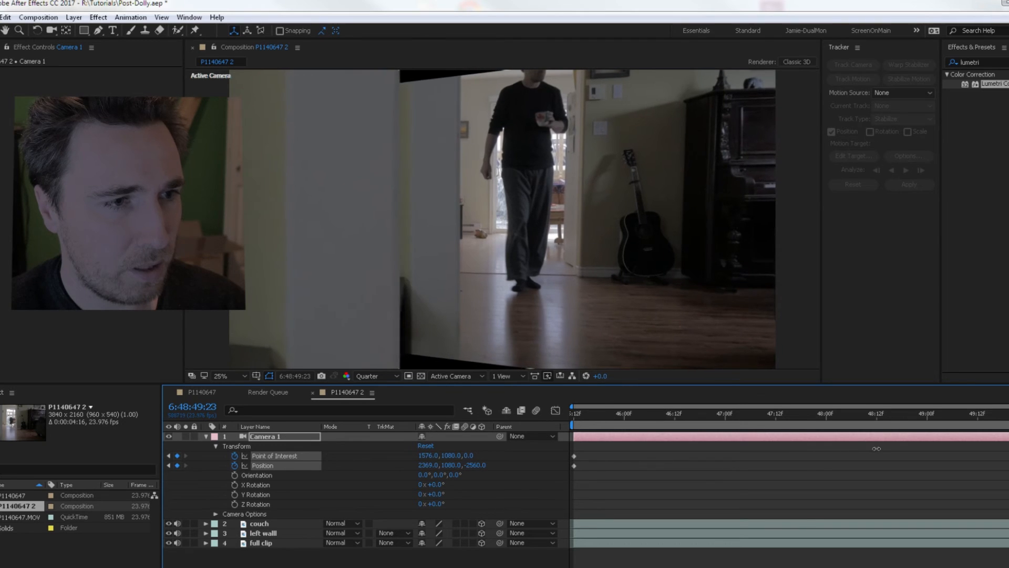
left_click_drag(456, 466, 767, 440)
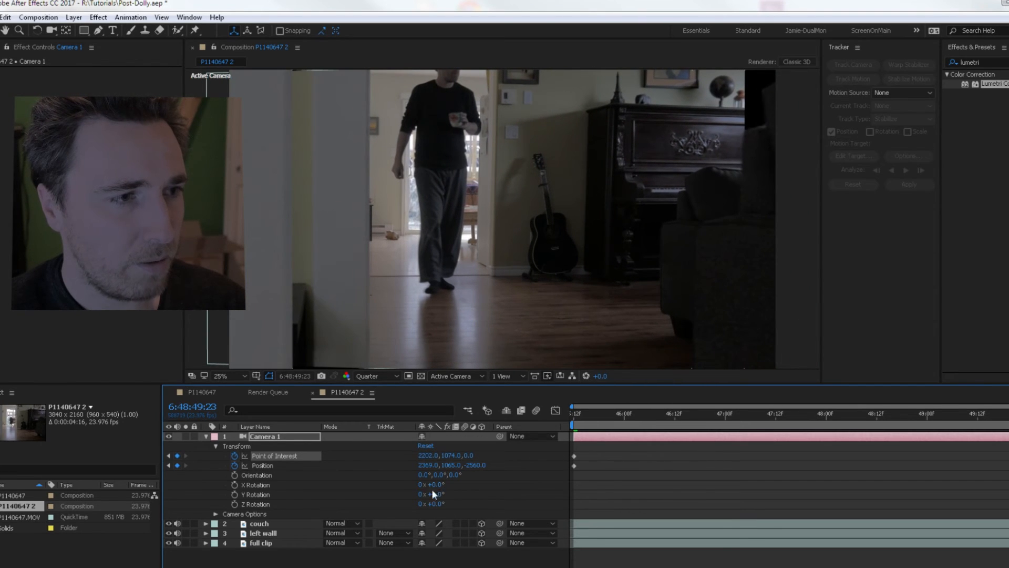
left_click_drag(448, 469, 301, 465)
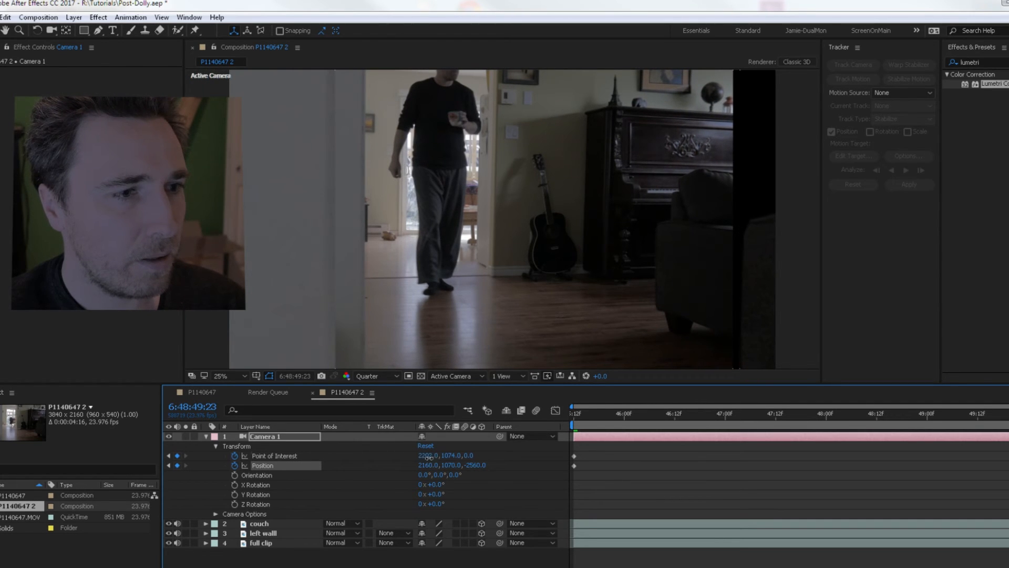
left_click_drag(428, 457, 305, 464)
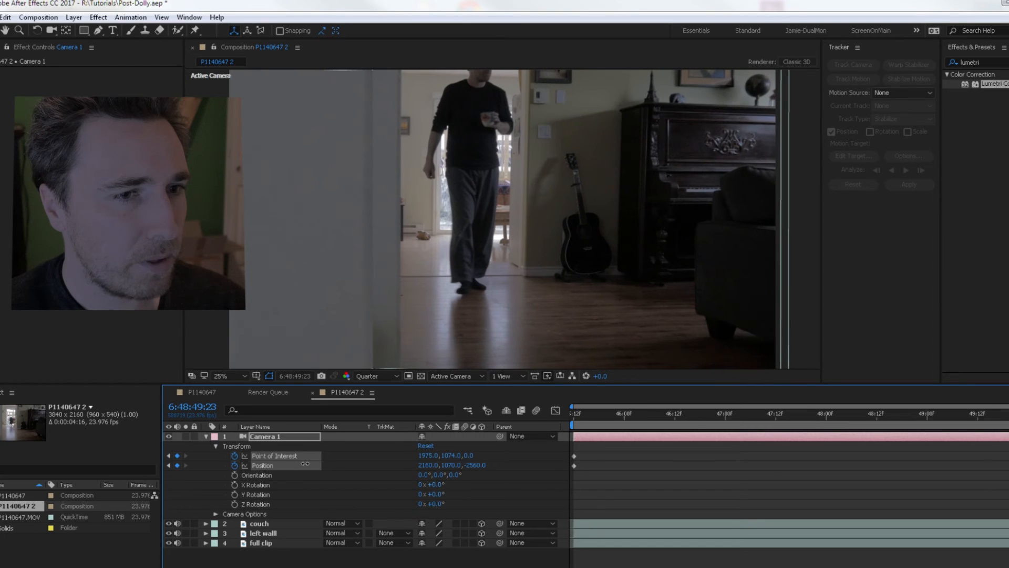
Shift the left wall layer in the composition so its edge covers the original wall's edge beside the doorway.
left_click(371, 333)
left_click(263, 543)
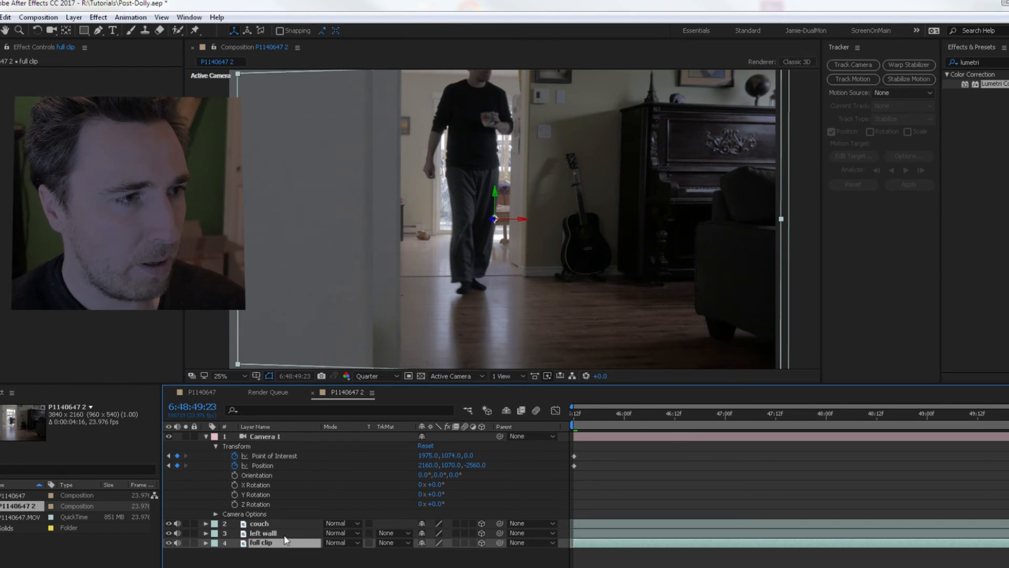
left_click(262, 533)
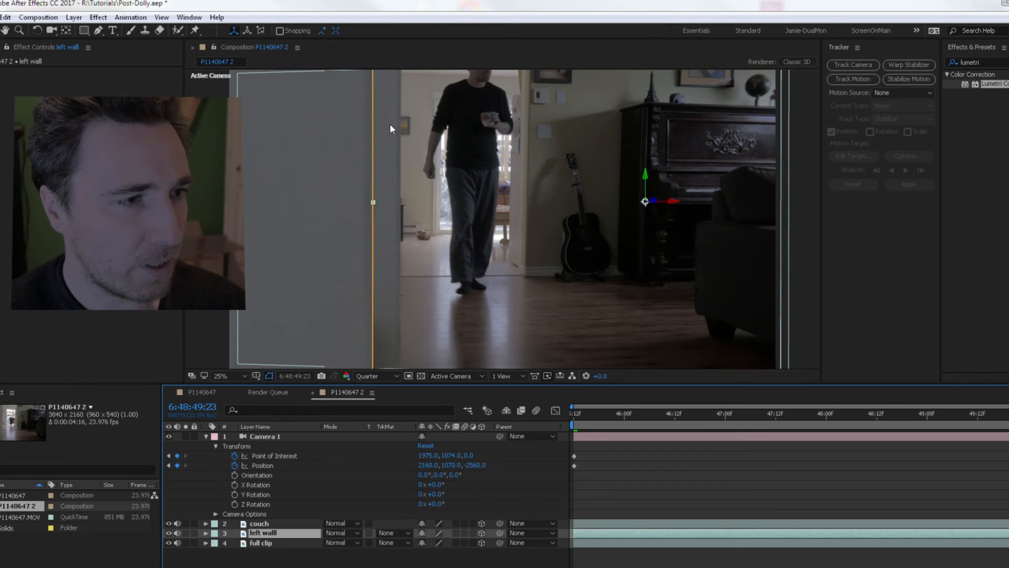
left_click_drag(338, 203, 365, 190)
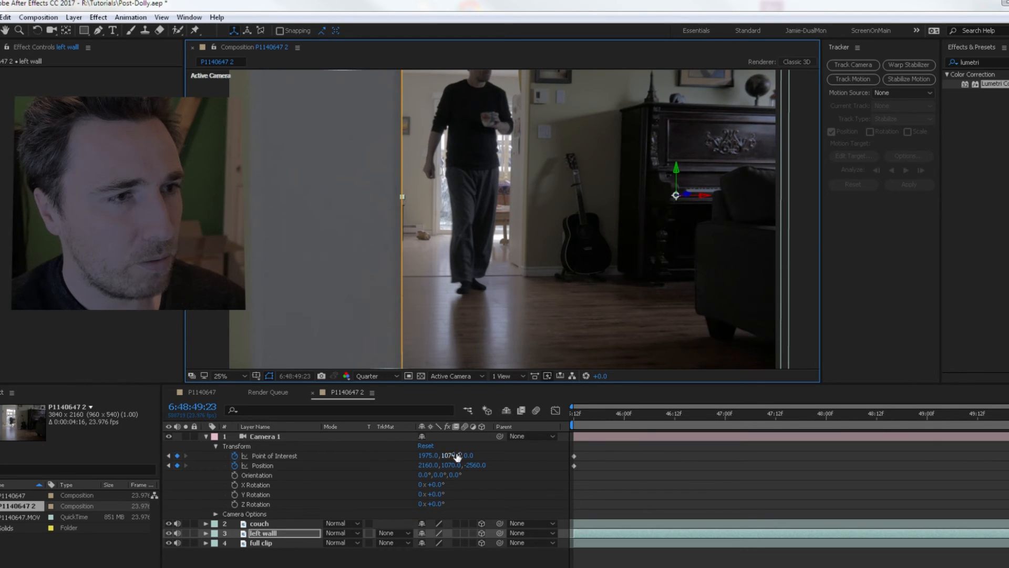
Lower the camera's end Point of Interest to about 1975, 1049, 0 and check the framing at 6:48:49:06 and the clip's end.
left_click_drag(449, 459, 434, 457)
left_click(617, 434)
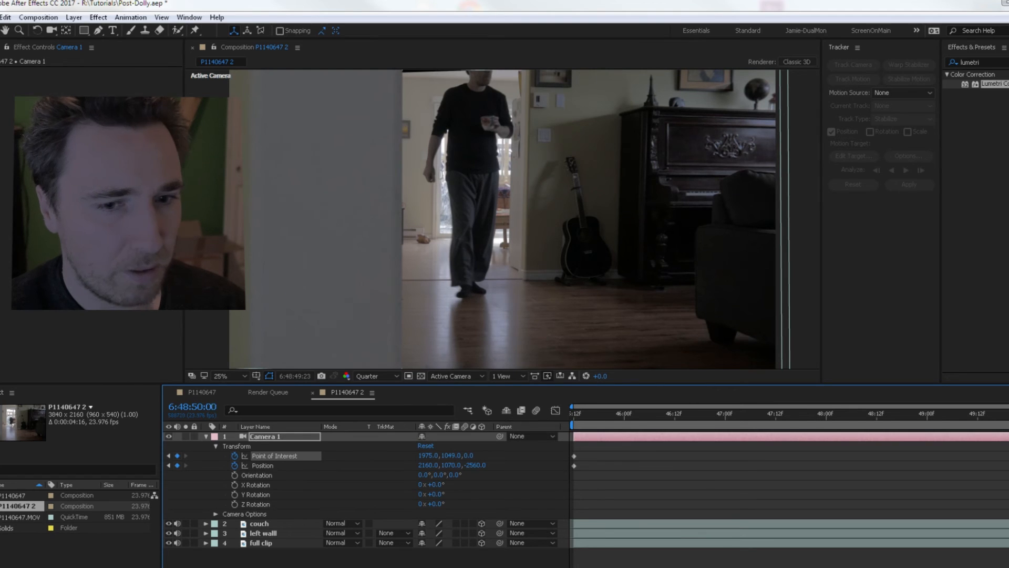
left_click(952, 418)
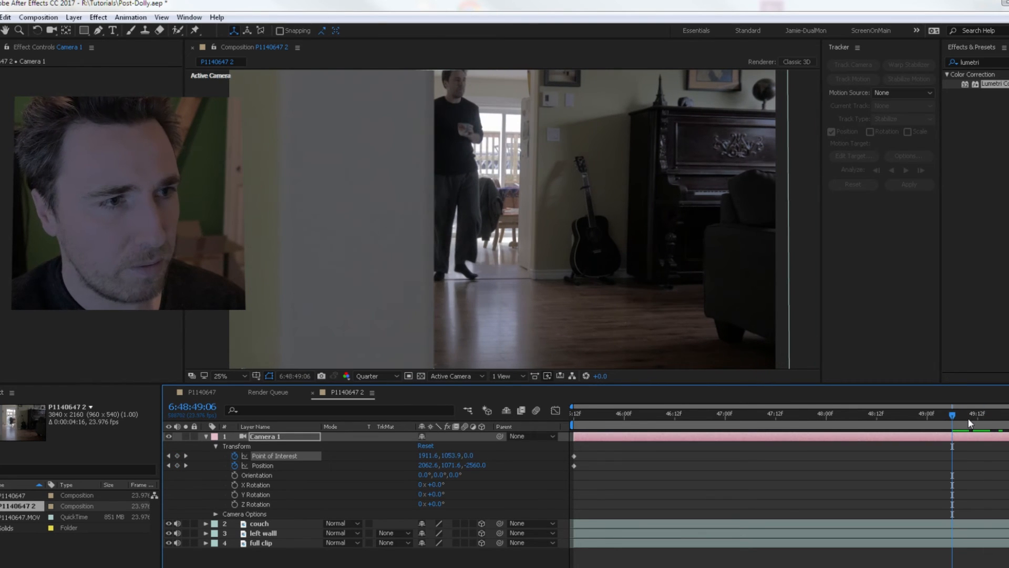
left_click(1008, 419)
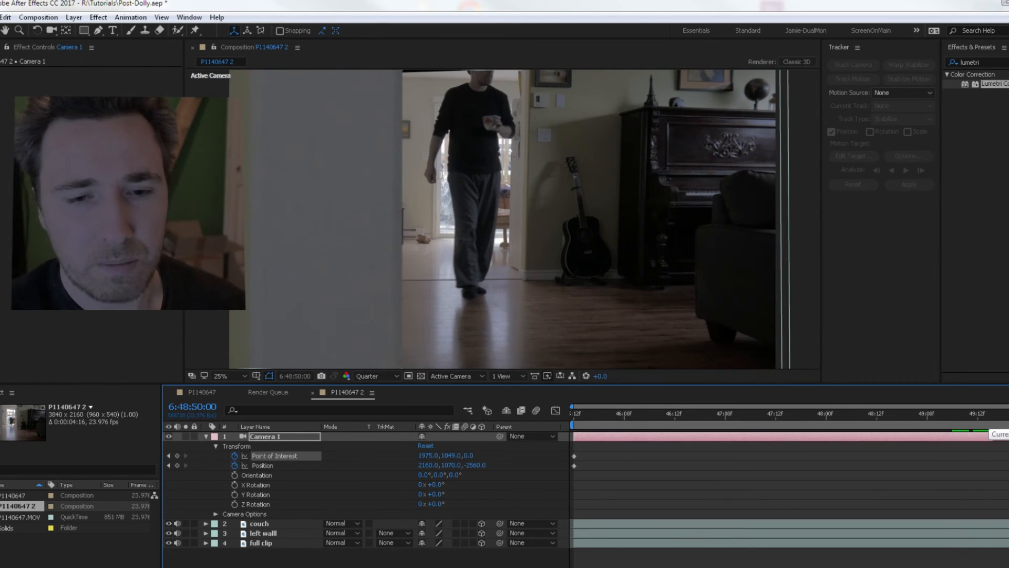
Apply Easy Ease to the camera's ending Point of Interest and Position keyframes and preview the move from 6:48:45:12.
key("Page_Up")
key("Page_Up")
key("Page_Up")
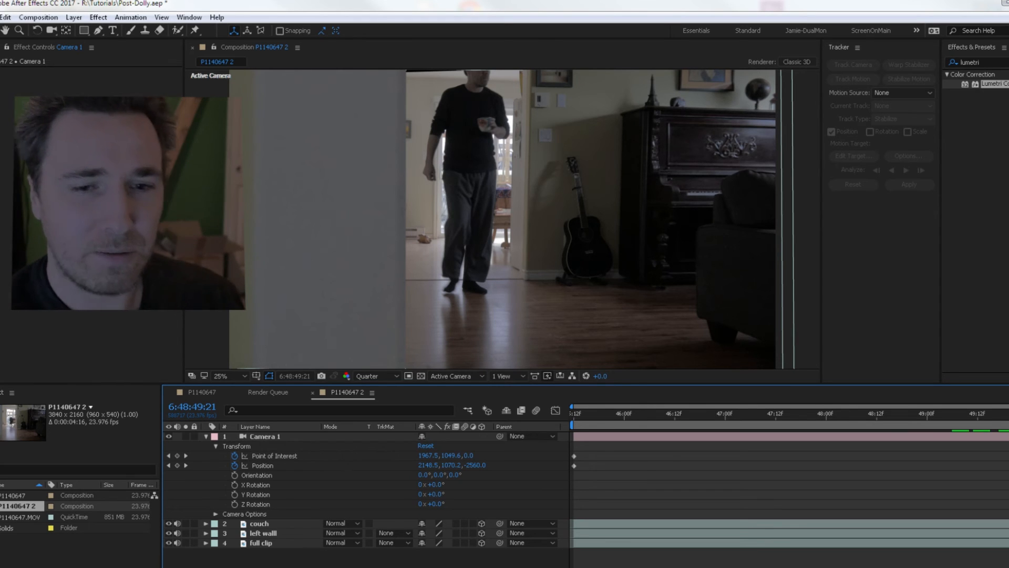
left_click(257, 474, "shift")
key("Page_Up")
key("Page_Up")
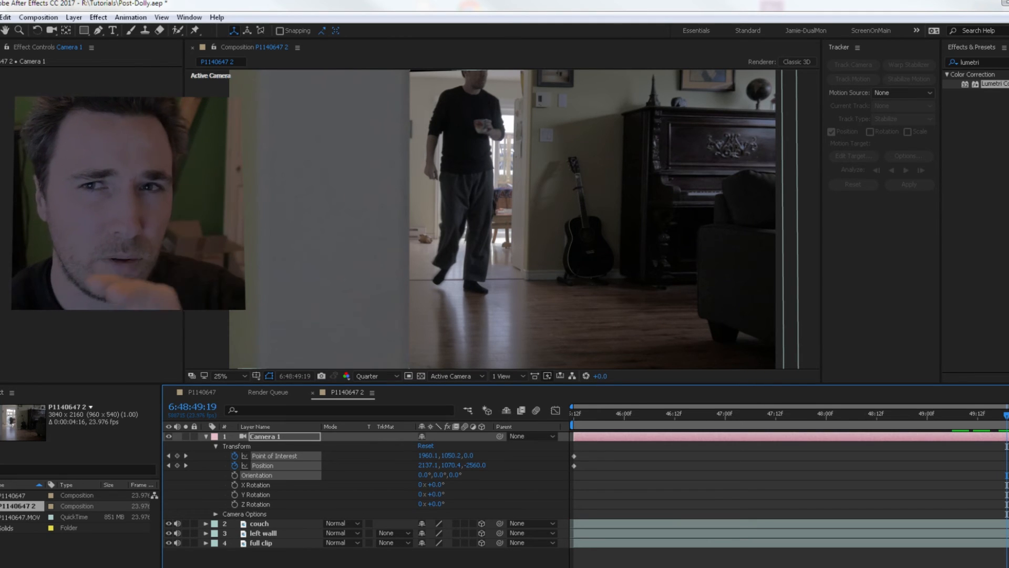
right_click(1005, 456)
left_click_drag(1004, 469, 1008, 452)
right_click(1008, 457)
mouse_move(979, 448)
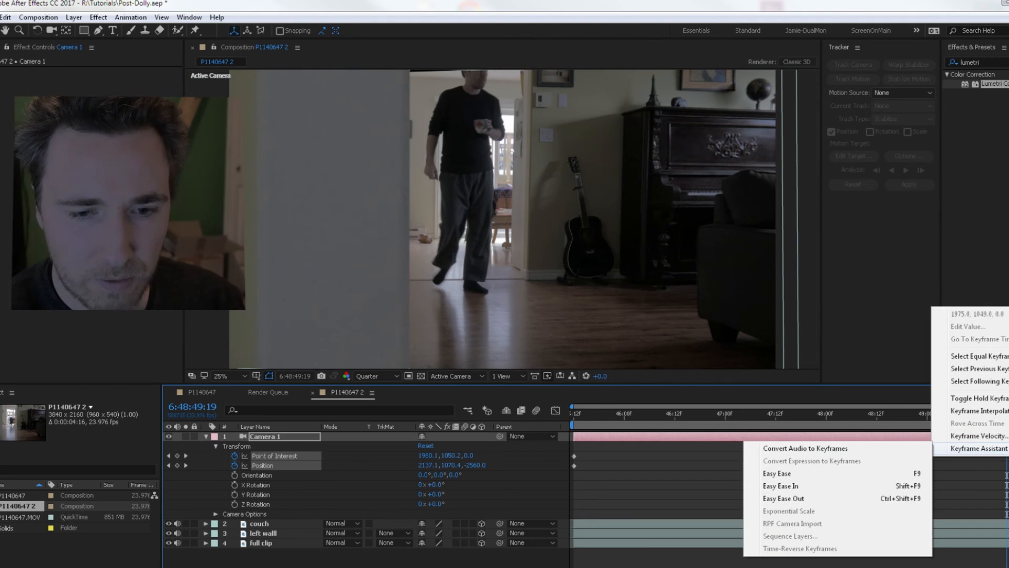
left_click(851, 473)
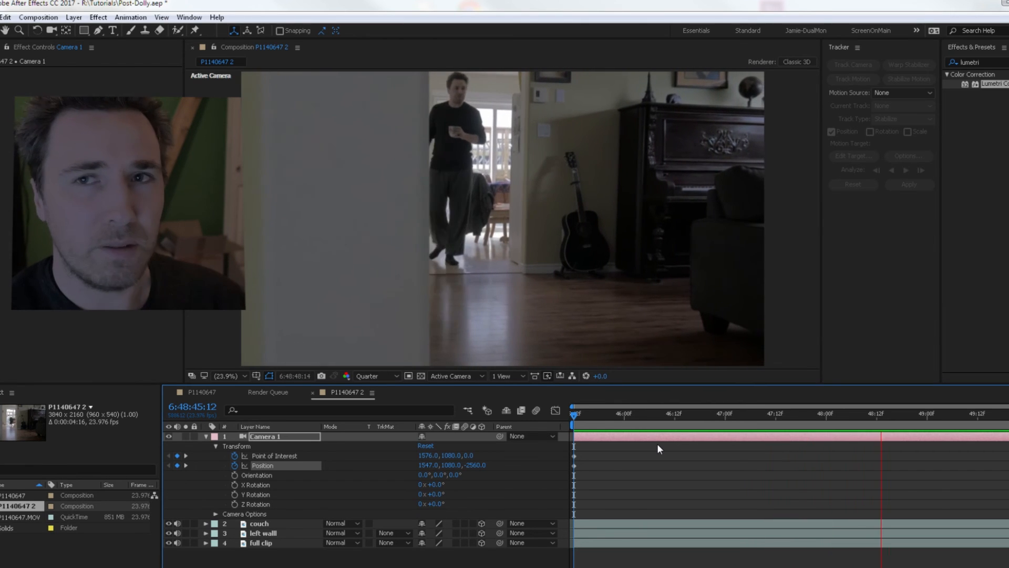
key("space")
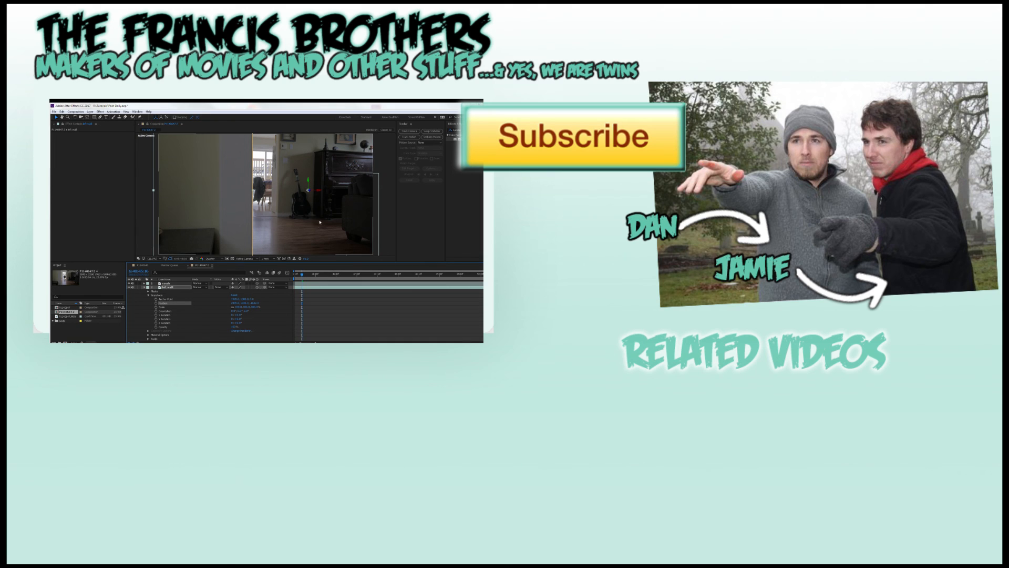
left_click(175, 283)
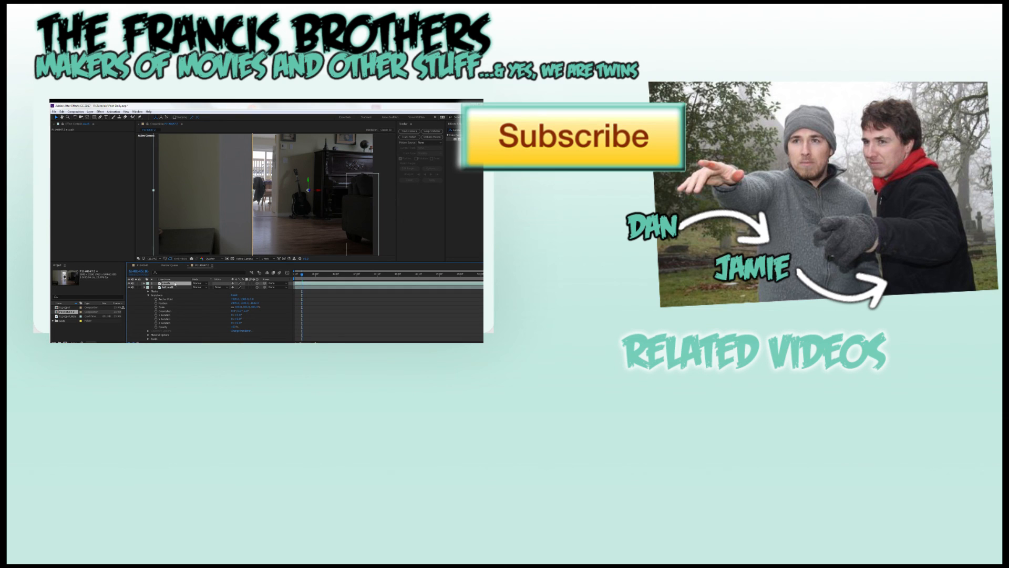
left_click(145, 288)
scroll(377, 192, "down", 2)
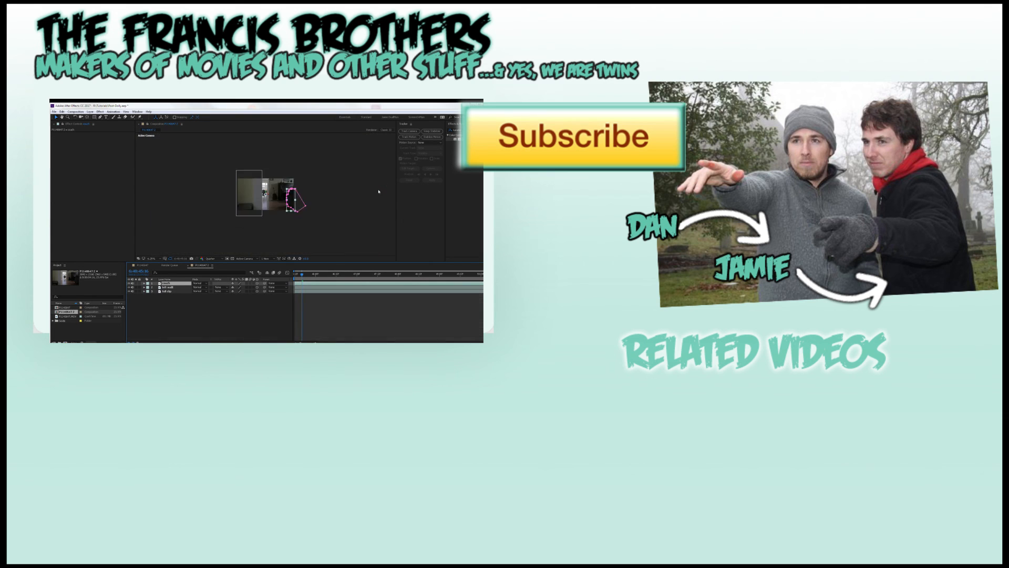
scroll(378, 193, "up", 2)
left_click(374, 194)
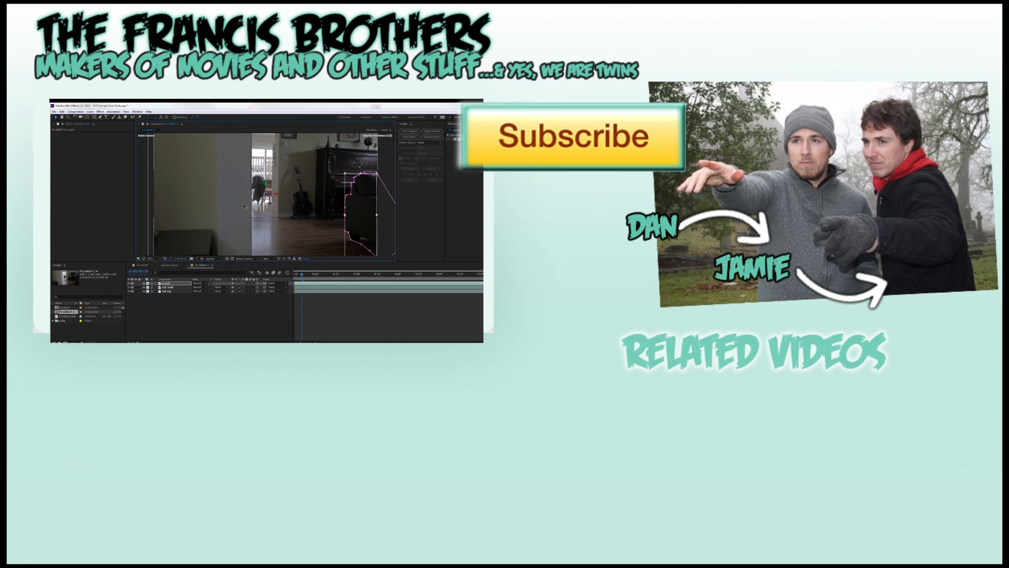